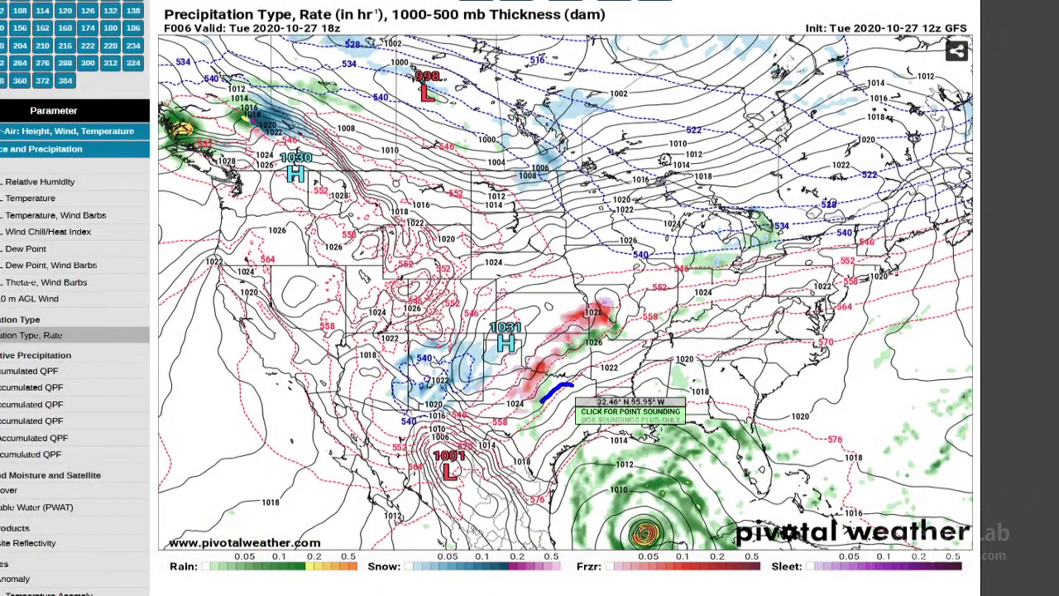
- Circle east Texas near 32.0 N, 96.5 W and open its GFS F006 point sounding
{"action": "left_click_drag", "start_coordinate": [542, 402], "coordinate": [576, 396]}
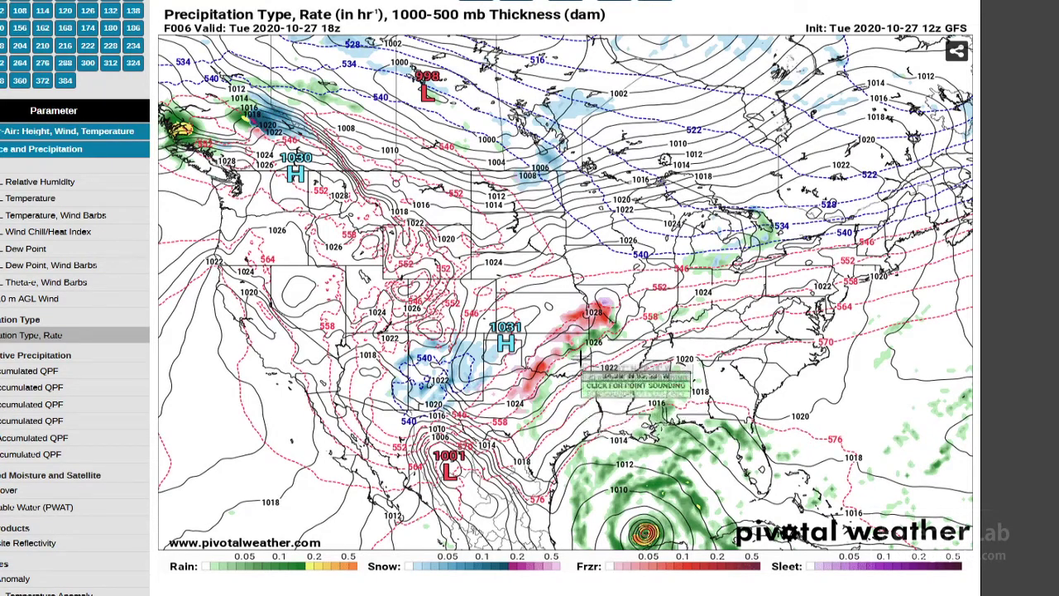
{"action": "left_click", "coordinate": [568, 402]}
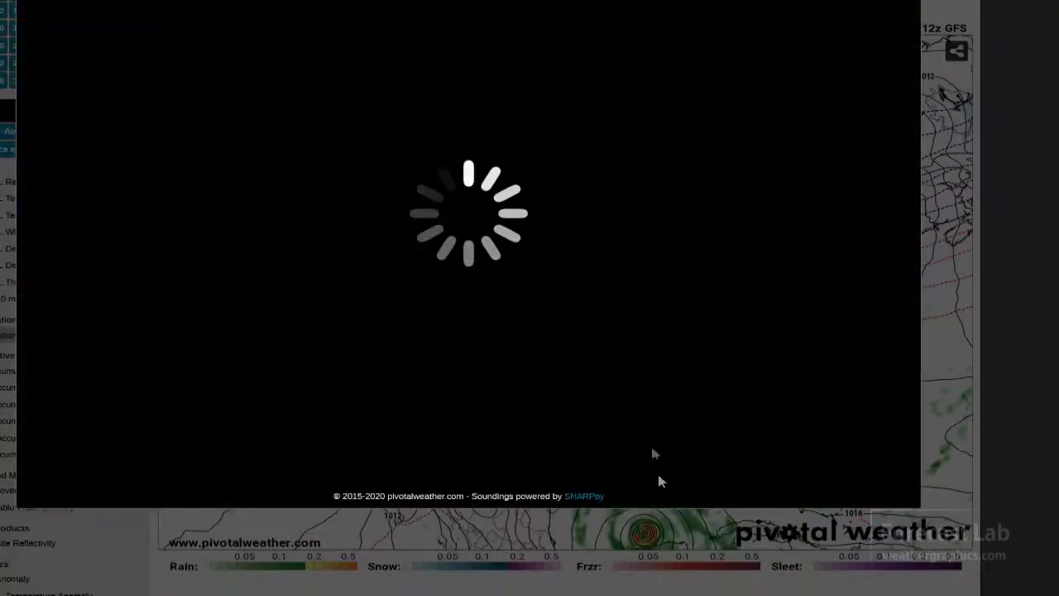
{"action": "scroll", "coordinate": [419, 83], "scroll_direction": "up", "scroll_amount": 2}
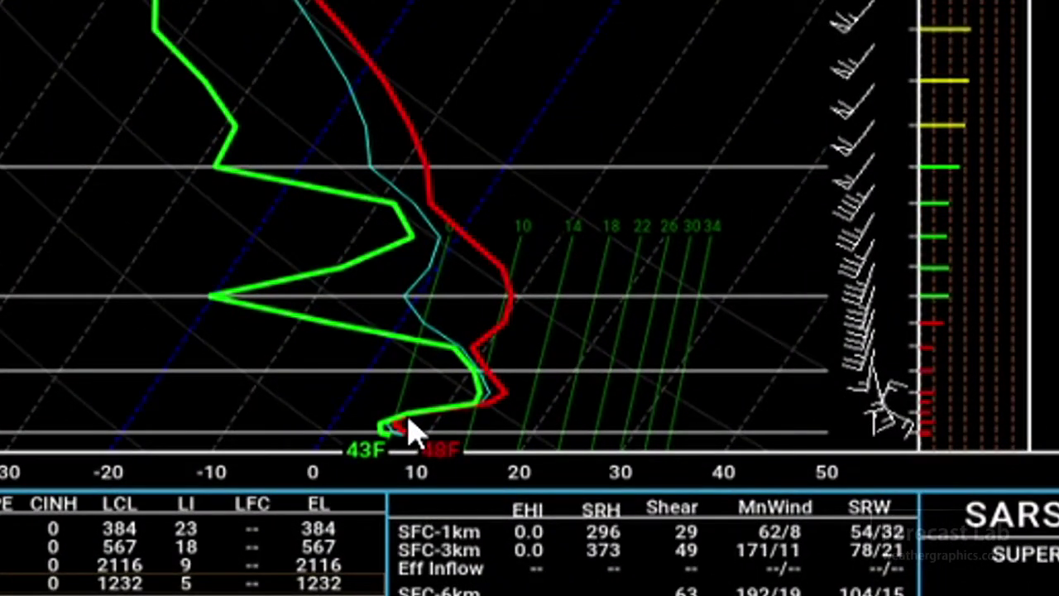
- Trace the surface temperature end and mark the moist layer near 850 mb on the sounding
{"action": "left_click_drag", "start_coordinate": [408, 420], "coordinate": [422, 419]}
{"action": "left_click", "coordinate": [474, 386]}
{"action": "left_click_drag", "start_coordinate": [528, 389], "coordinate": [539, 389]}
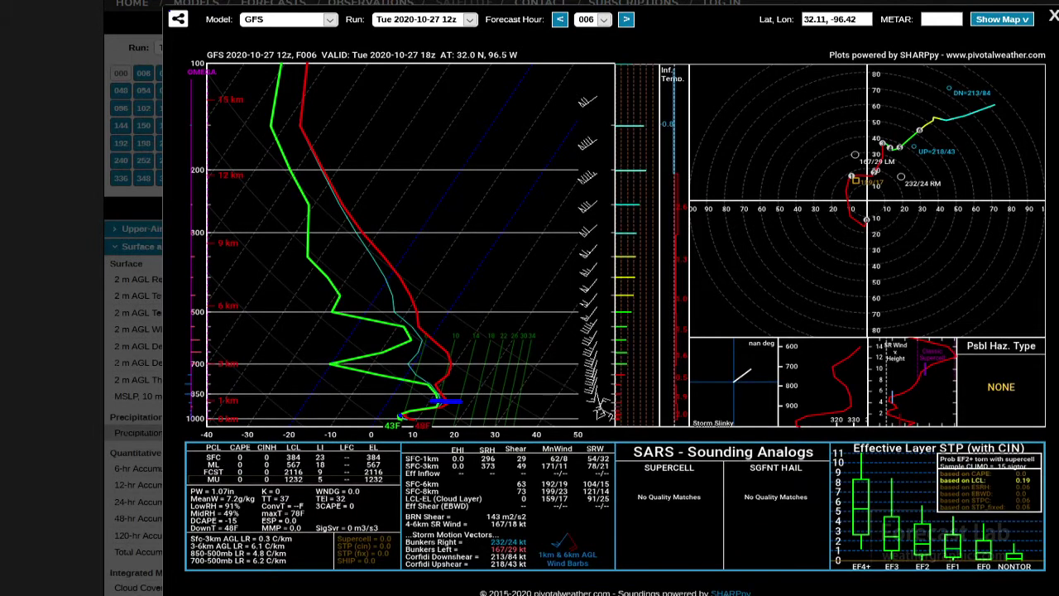
- Loop the low-level parcel layer near 850 mb and scribble over the sounding's lowest layer
{"action": "mouse_move", "coordinate": [462, 382]}
{"action": "left_mouse_down"}
{"action": "mouse_move", "coordinate": [420, 385]}
{"action": "mouse_move", "coordinate": [414, 401]}
{"action": "mouse_move", "coordinate": [457, 379]}
{"action": "mouse_move", "coordinate": [438, 411]}
{"action": "mouse_move", "coordinate": [443, 384]}
{"action": "left_mouse_up"}
{"action": "mouse_move", "coordinate": [460, 397]}
{"action": "left_mouse_down"}
{"action": "mouse_move", "coordinate": [422, 387]}
{"action": "mouse_move", "coordinate": [397, 406]}
{"action": "mouse_move", "coordinate": [419, 426]}
{"action": "mouse_move", "coordinate": [450, 399]}
{"action": "left_mouse_up"}
{"action": "mouse_move", "coordinate": [434, 391]}
{"action": "left_mouse_down"}
{"action": "mouse_move", "coordinate": [419, 412]}
{"action": "mouse_move", "coordinate": [446, 416]}
{"action": "left_mouse_up"}
- Circle the sounding's surface point, then trace the western and eastern edges of the Texas cloud shield
{"action": "mouse_move", "coordinate": [411, 422]}
{"action": "left_mouse_down"}
{"action": "mouse_move", "coordinate": [397, 413]}
{"action": "mouse_move", "coordinate": [415, 407]}
{"action": "mouse_move", "coordinate": [449, 421]}
{"action": "left_mouse_up"}
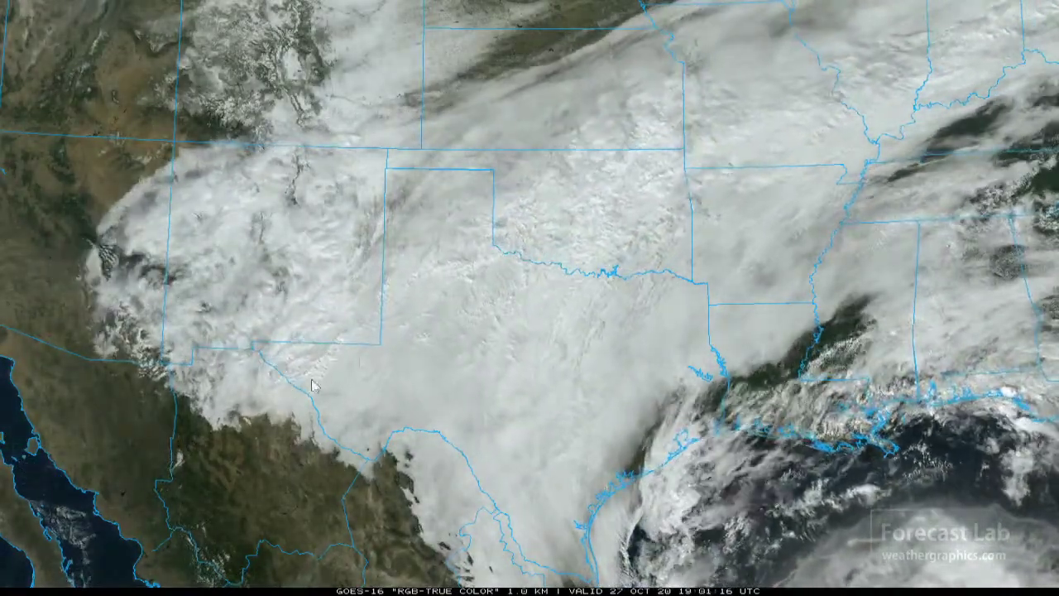
{"action": "mouse_move", "coordinate": [502, 102]}
{"action": "left_mouse_down"}
{"action": "mouse_move", "coordinate": [466, 111]}
{"action": "mouse_move", "coordinate": [243, 361]}
{"action": "mouse_move", "coordinate": [449, 518]}
{"action": "mouse_move", "coordinate": [600, 455]}
{"action": "mouse_move", "coordinate": [905, 168]}
{"action": "mouse_move", "coordinate": [966, 80]}
{"action": "left_mouse_up"}
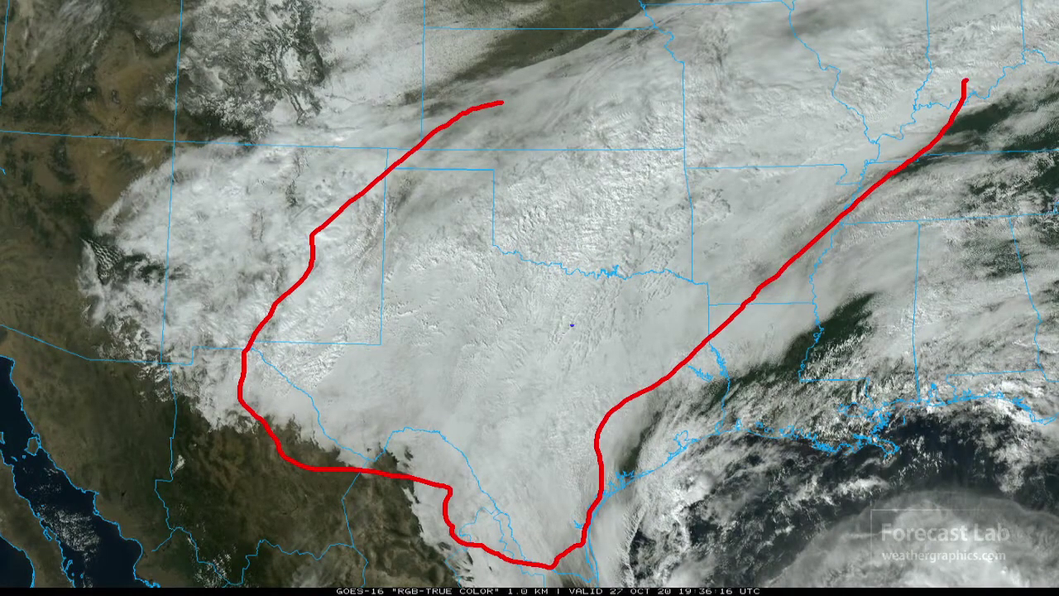
{"action": "mouse_move", "coordinate": [516, 284]}
{"action": "left_mouse_down"}
{"action": "mouse_move", "coordinate": [501, 386]}
{"action": "mouse_move", "coordinate": [558, 365]}
{"action": "mouse_move", "coordinate": [627, 307]}
{"action": "mouse_move", "coordinate": [680, 220]}
{"action": "mouse_move", "coordinate": [776, 151]}
{"action": "mouse_move", "coordinate": [731, 96]}
{"action": "mouse_move", "coordinate": [560, 170]}
{"action": "mouse_move", "coordinate": [424, 262]}
{"action": "mouse_move", "coordinate": [485, 363]}
{"action": "left_mouse_up"}
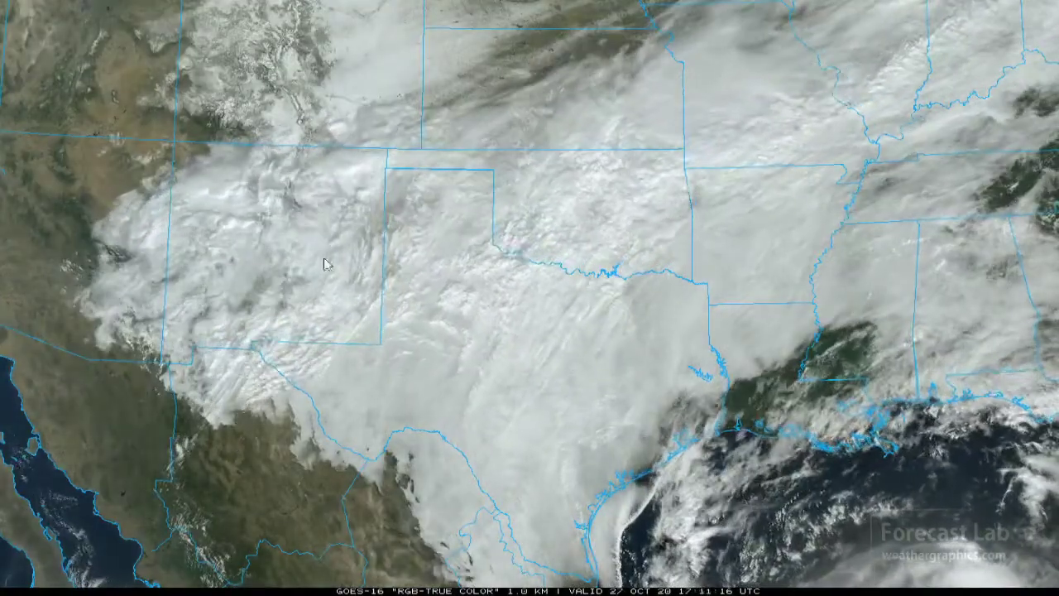
- Draw curved bands around the New Mexico low, clear them, and mark the cloud edge near the Gulf
{"action": "left_click_drag", "start_coordinate": [234, 198], "coordinate": [145, 300]}
{"action": "left_click_drag", "start_coordinate": [298, 390], "coordinate": [292, 308]}
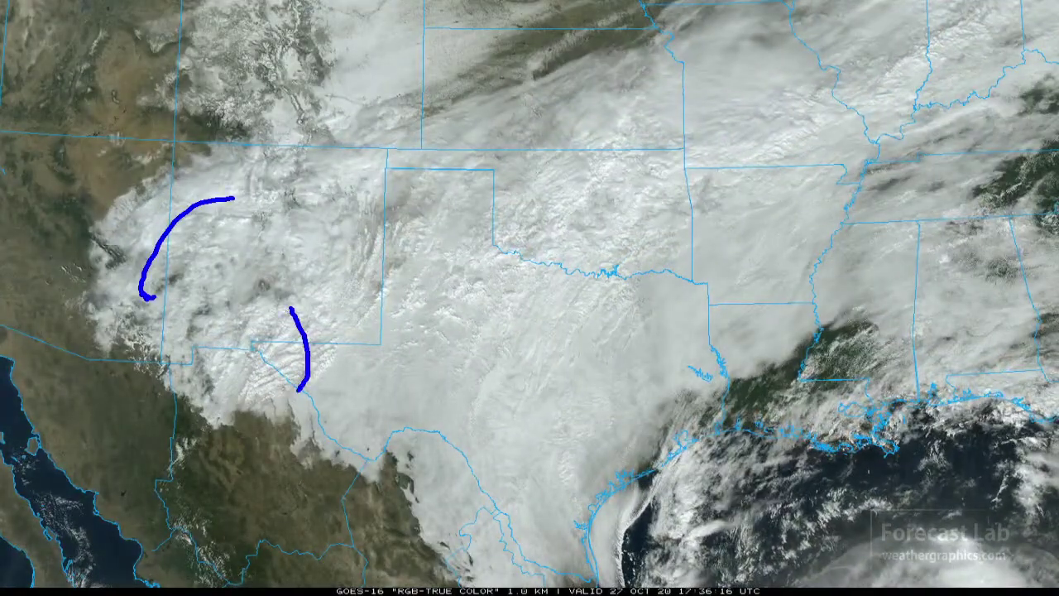
{"action": "left_click_drag", "start_coordinate": [143, 324], "coordinate": [225, 324]}
{"action": "mouse_move", "coordinate": [227, 252]}
{"action": "left_mouse_down"}
{"action": "mouse_move", "coordinate": [282, 273]}
{"action": "mouse_move", "coordinate": [224, 261]}
{"action": "mouse_move", "coordinate": [254, 305]}
{"action": "left_mouse_up"}
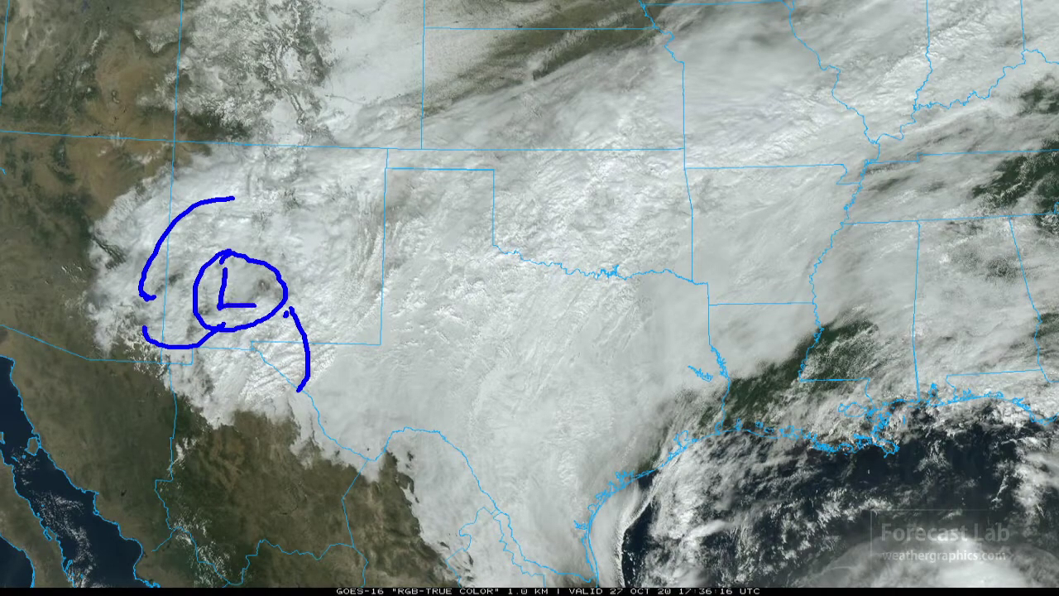
{"action": "key", "text": "Escape"}
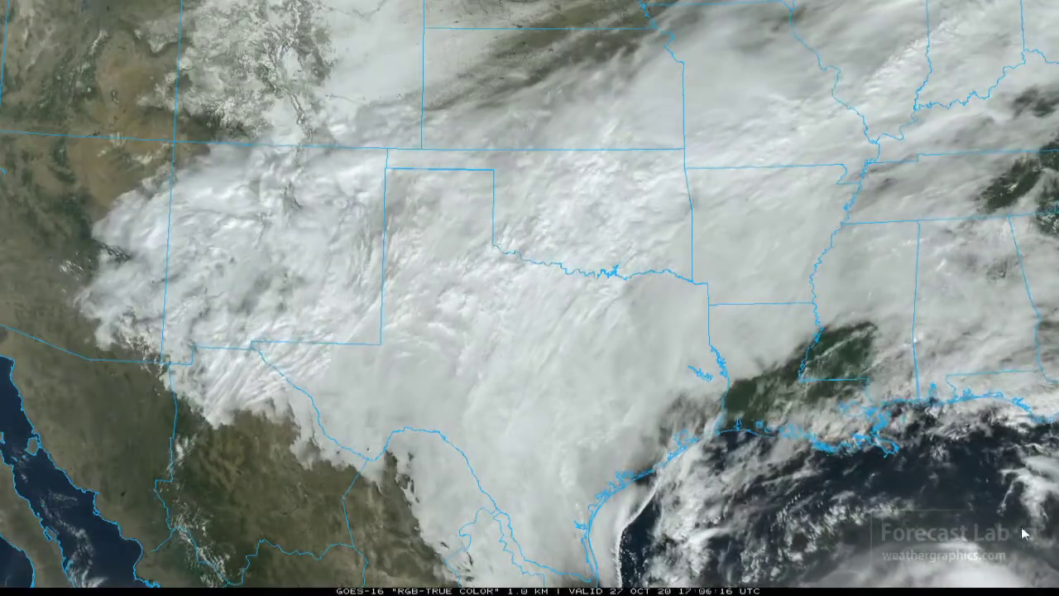
{"action": "left_click_drag", "start_coordinate": [927, 498], "coordinate": [809, 546]}
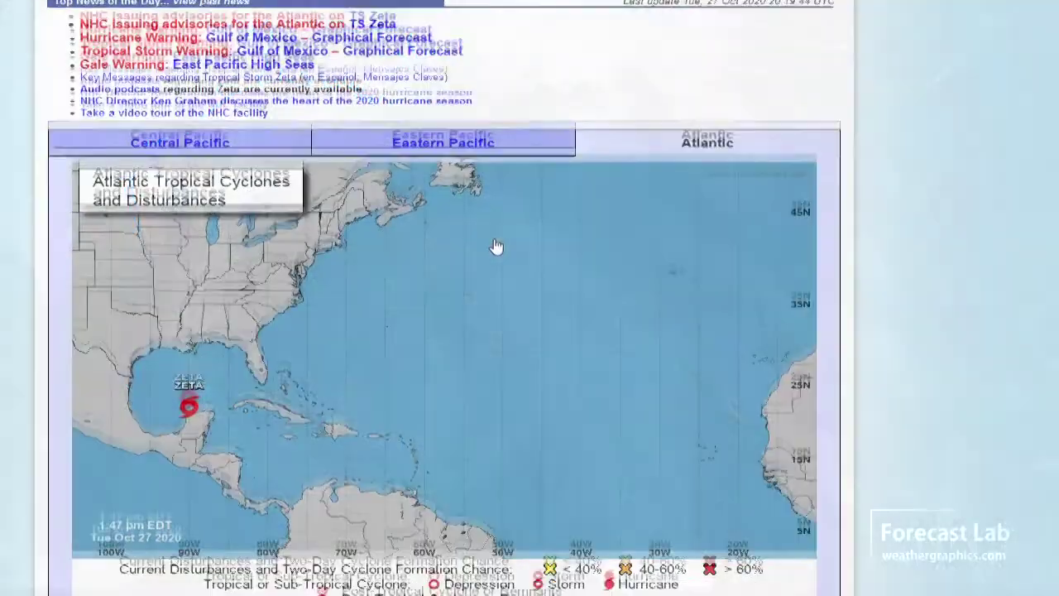
- Open Tropical Storm Zeta's Advisory #12A details from the NHC Atlantic outlook map
{"action": "scroll", "coordinate": [496, 247], "scroll_direction": "down", "scroll_amount": 2}
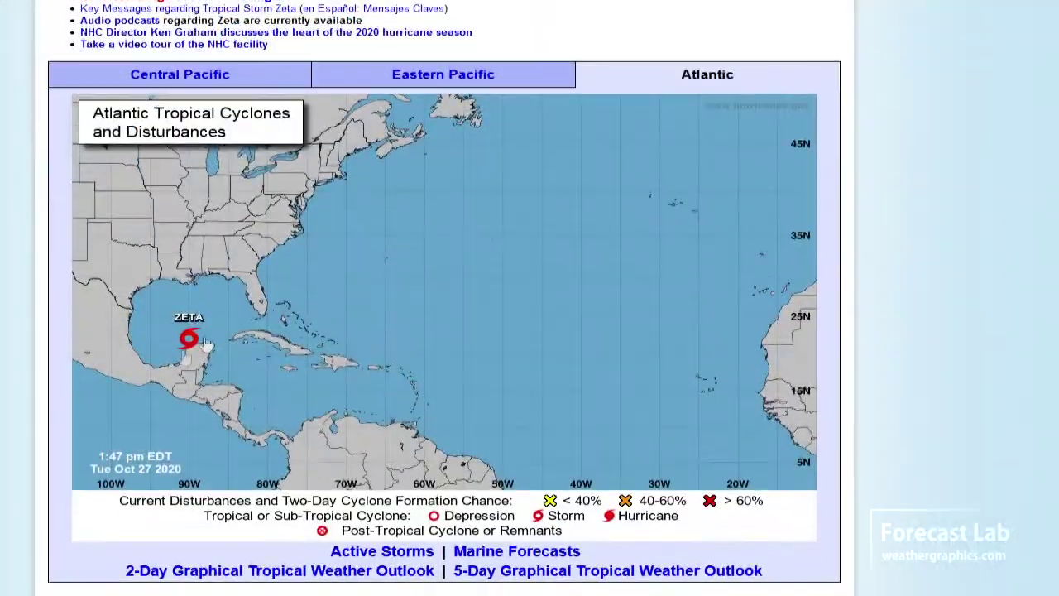
{"action": "mouse_move", "coordinate": [180, 344]}
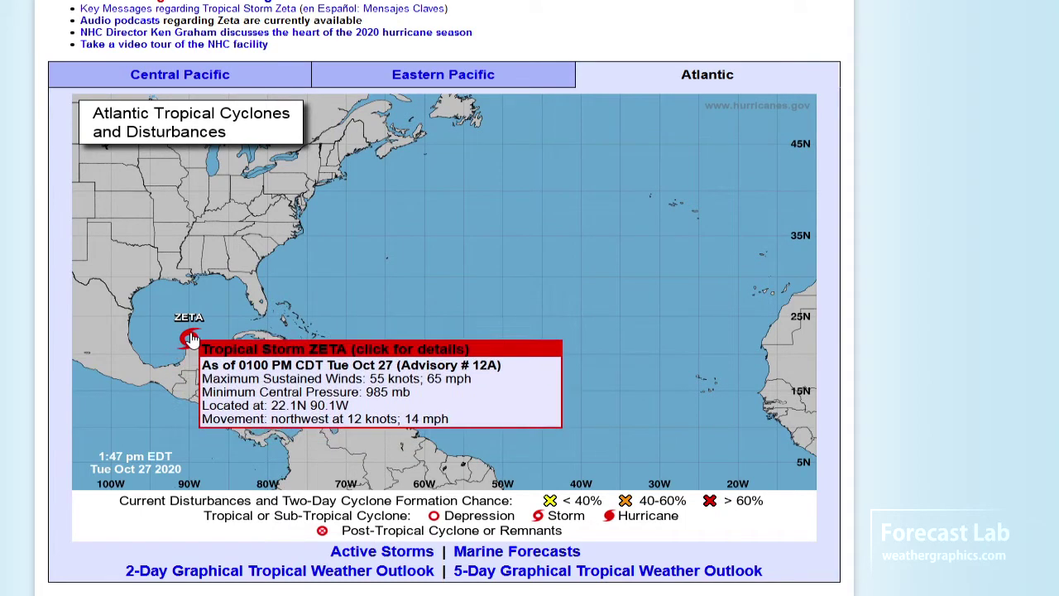
{"action": "left_click", "coordinate": [191, 339]}
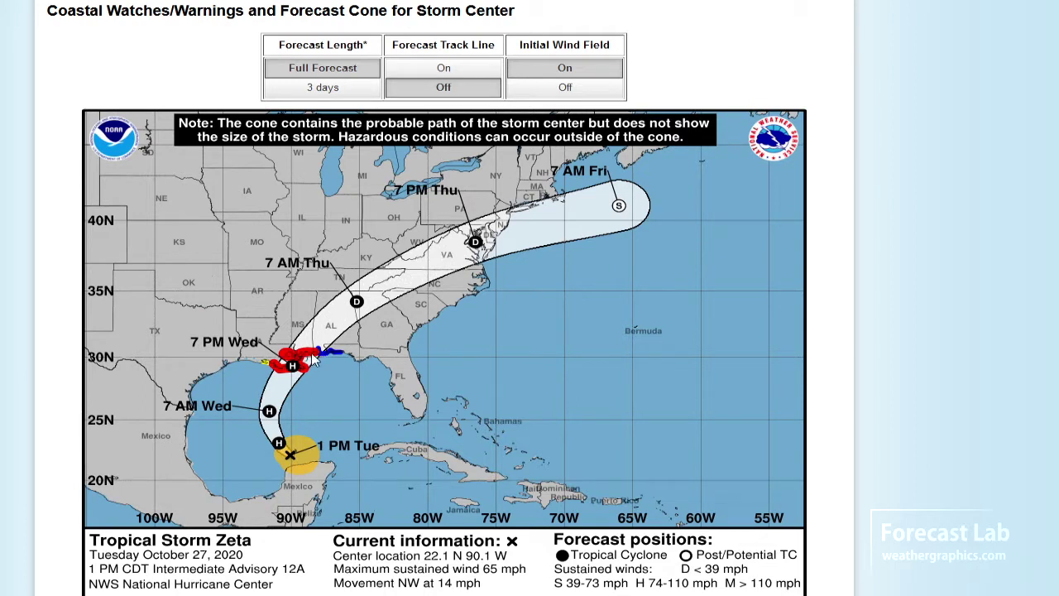
- Circle the Gulf Coast landfall area on Zeta's cone, clear it, then circle the 5–8 ft surge zone
{"action": "mouse_move", "coordinate": [313, 346]}
{"action": "left_mouse_down"}
{"action": "mouse_move", "coordinate": [297, 385]}
{"action": "mouse_move", "coordinate": [334, 351]}
{"action": "left_mouse_up"}
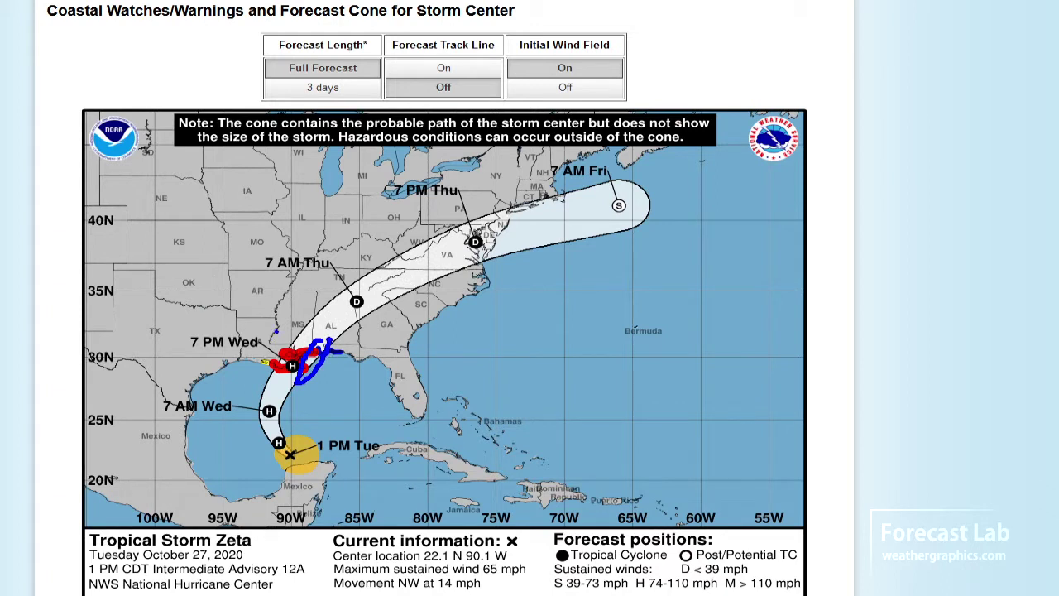
{"action": "key", "text": "e"}
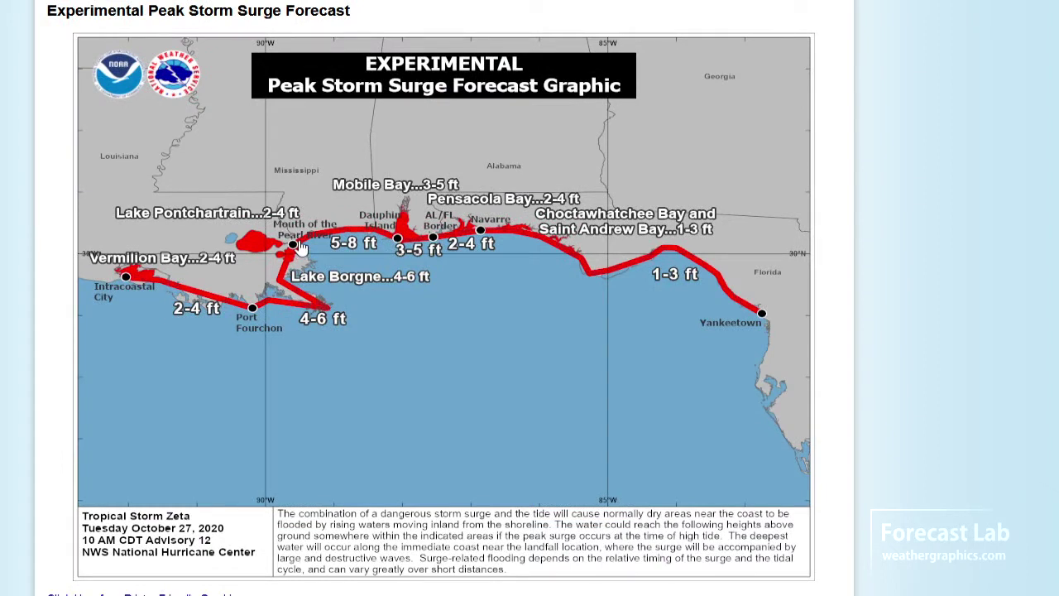
{"action": "mouse_move", "coordinate": [363, 206]}
{"action": "left_mouse_down"}
{"action": "mouse_move", "coordinate": [290, 210]}
{"action": "mouse_move", "coordinate": [331, 275]}
{"action": "mouse_move", "coordinate": [368, 200]}
{"action": "left_mouse_up"}
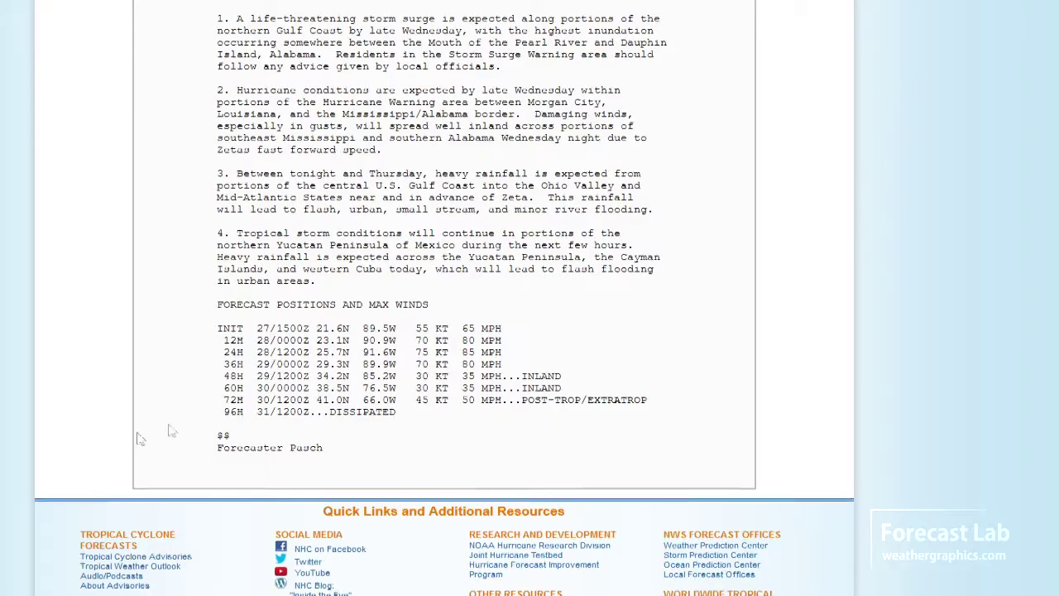
- Circle Zeta's INIT–48H forecast rows in the table, then clear the circle
{"action": "mouse_move", "coordinate": [188, 381]}
{"action": "left_mouse_down"}
{"action": "mouse_move", "coordinate": [555, 381]}
{"action": "mouse_move", "coordinate": [571, 331]}
{"action": "mouse_move", "coordinate": [187, 327]}
{"action": "mouse_move", "coordinate": [195, 380]}
{"action": "left_mouse_up"}
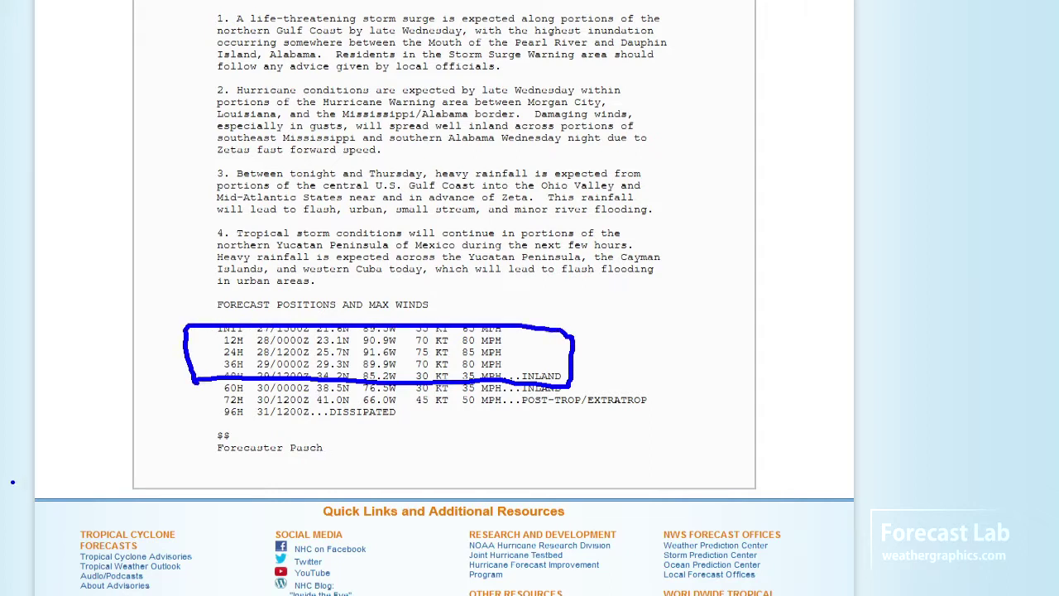
{"action": "key", "text": "Escape"}
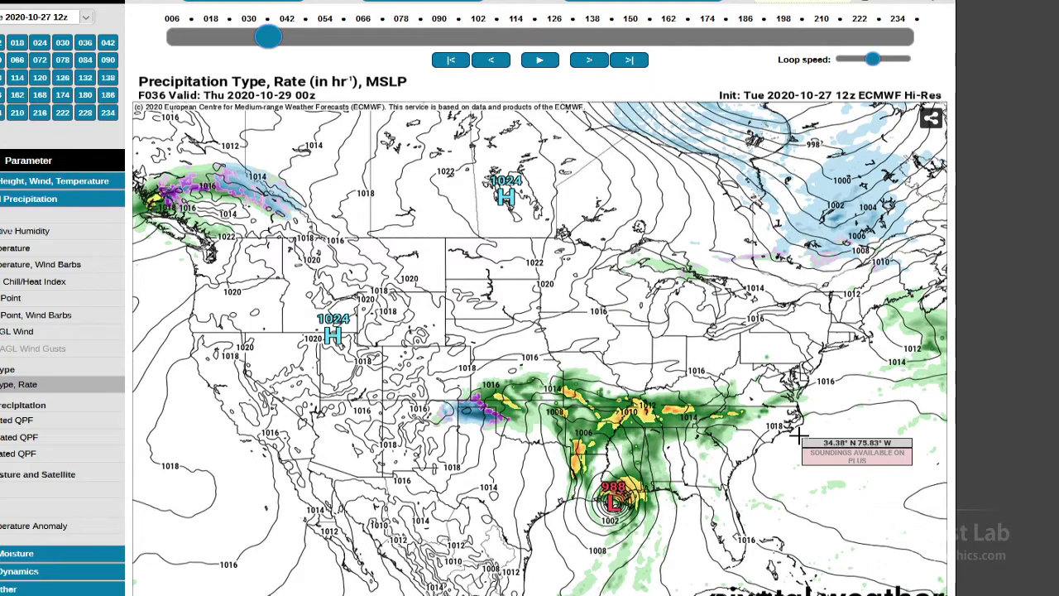
- Step the ECMWF precipitation map through F036 and F042 to F048, then circle the 994 mb low
{"action": "key", "text": "Right"}
{"action": "key", "text": "Left"}
{"action": "key", "text": "Right"}
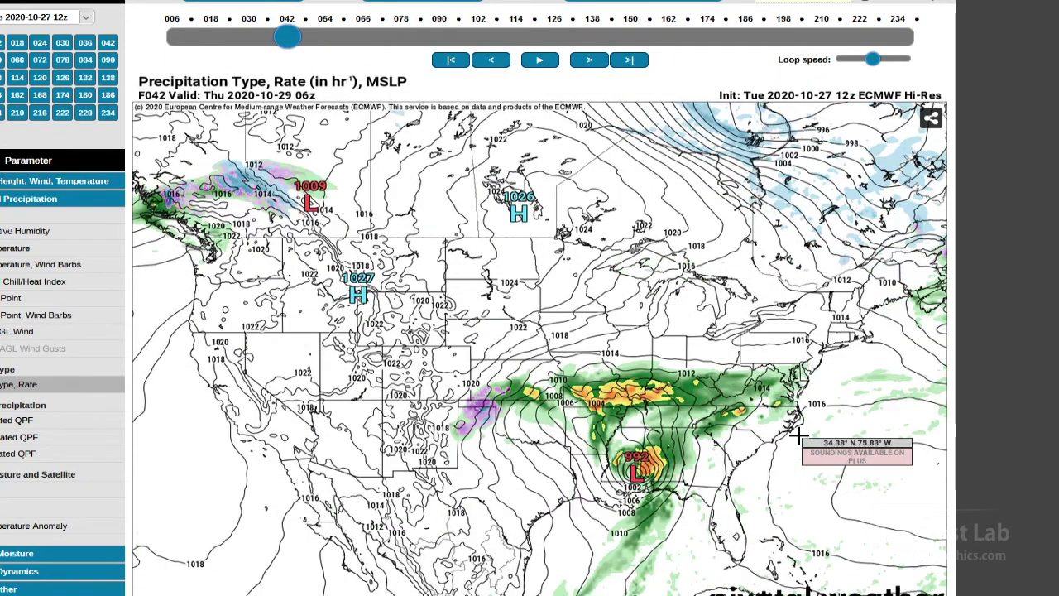
{"action": "key", "text": "Left"}
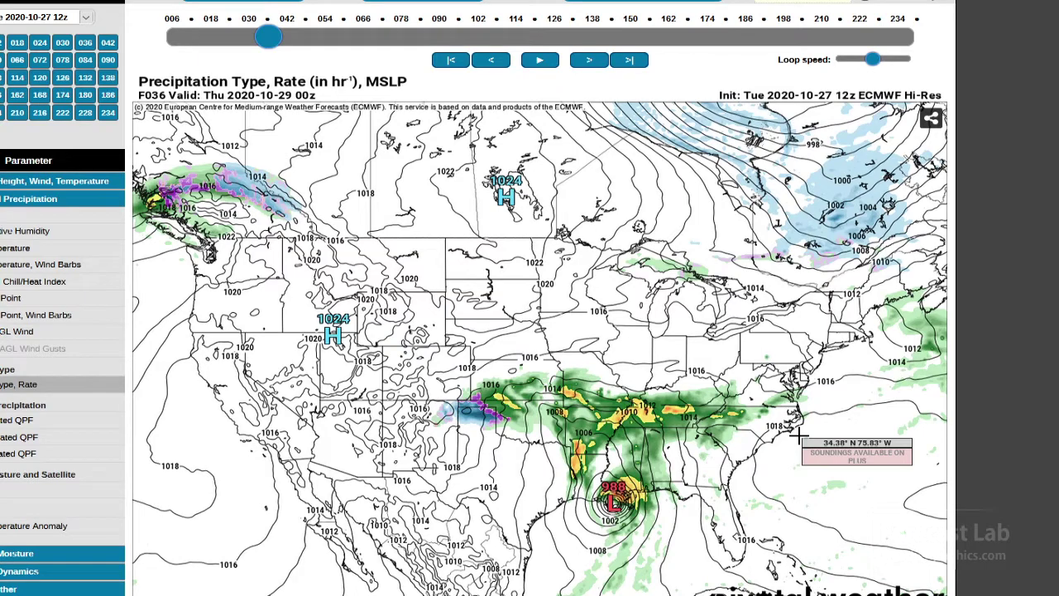
{"action": "key", "text": "Right"}
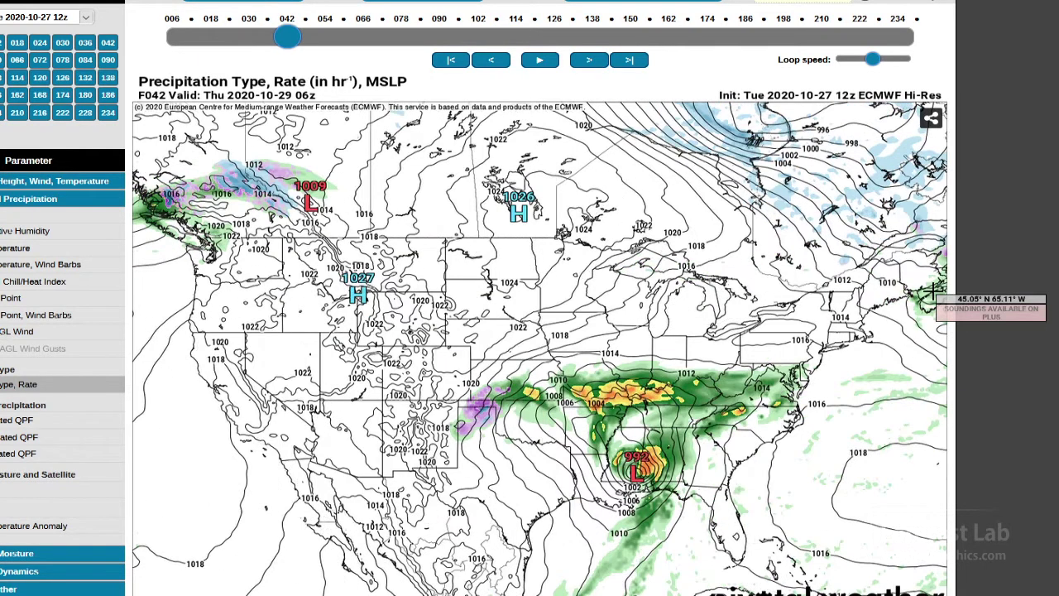
{"action": "key", "text": "Right"}
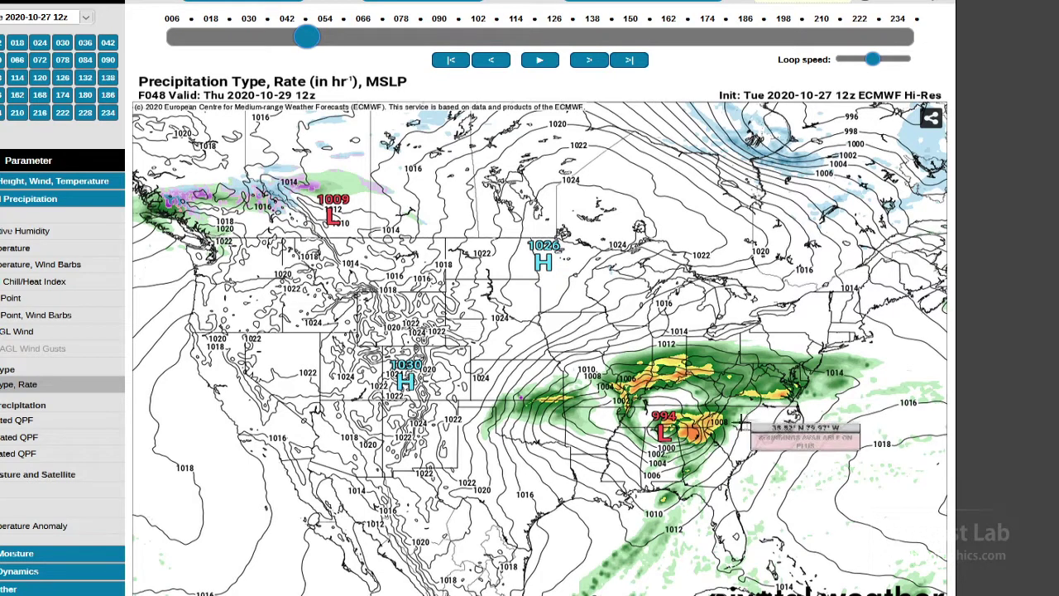
{"action": "mouse_move", "coordinate": [684, 419]}
{"action": "left_mouse_down"}
{"action": "mouse_move", "coordinate": [660, 416]}
{"action": "mouse_move", "coordinate": [662, 444]}
{"action": "mouse_move", "coordinate": [691, 436]}
{"action": "left_mouse_up"}
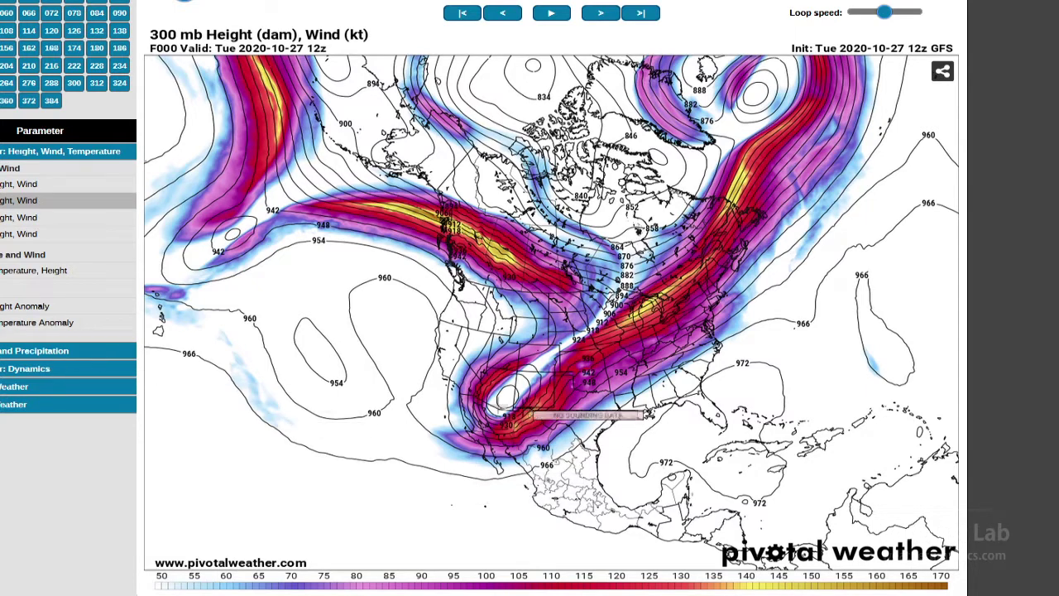
- Sketch, then circle the Southwest to southern Plains trough on the F000 300 mb map, clearing each drawing
{"action": "mouse_move", "coordinate": [478, 423]}
{"action": "left_mouse_down"}
{"action": "mouse_move", "coordinate": [493, 383]}
{"action": "mouse_move", "coordinate": [520, 423]}
{"action": "left_mouse_up"}
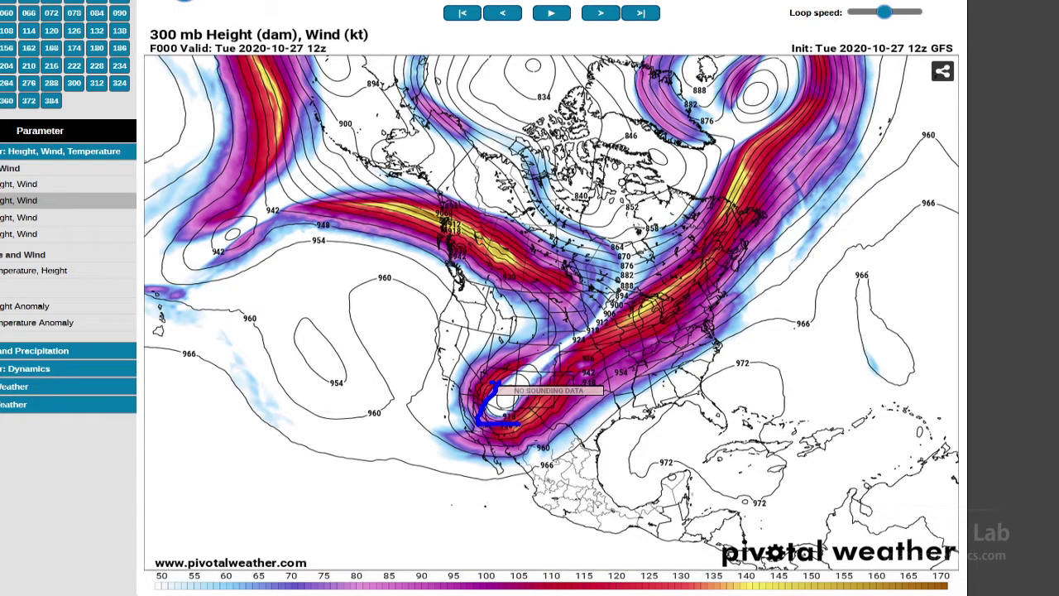
{"action": "key", "text": "Escape"}
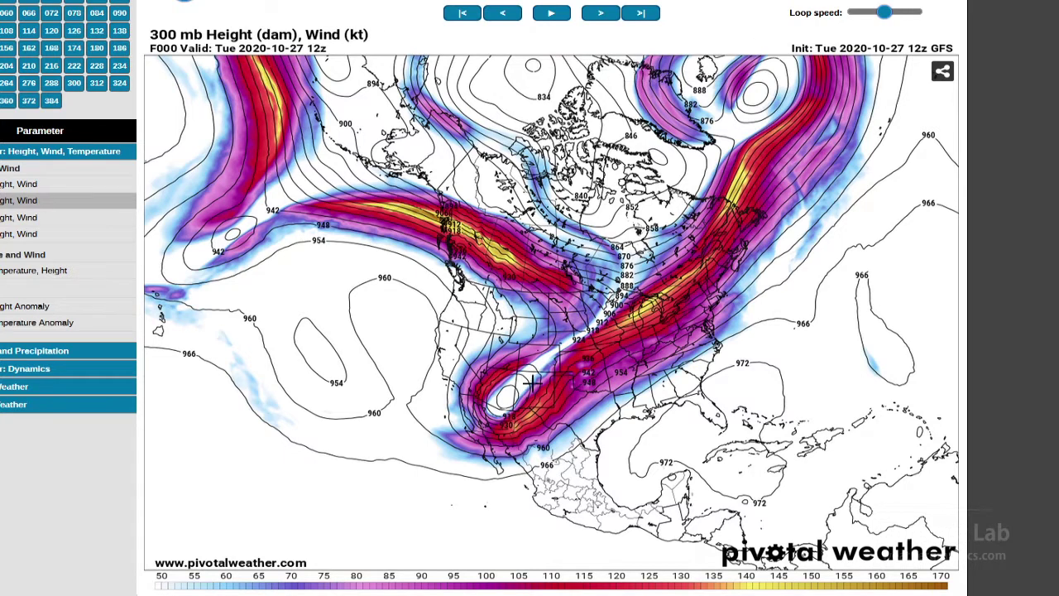
{"action": "mouse_move", "coordinate": [554, 328]}
{"action": "left_mouse_down"}
{"action": "mouse_move", "coordinate": [475, 414]}
{"action": "mouse_move", "coordinate": [609, 335]}
{"action": "mouse_move", "coordinate": [589, 329]}
{"action": "left_mouse_up"}
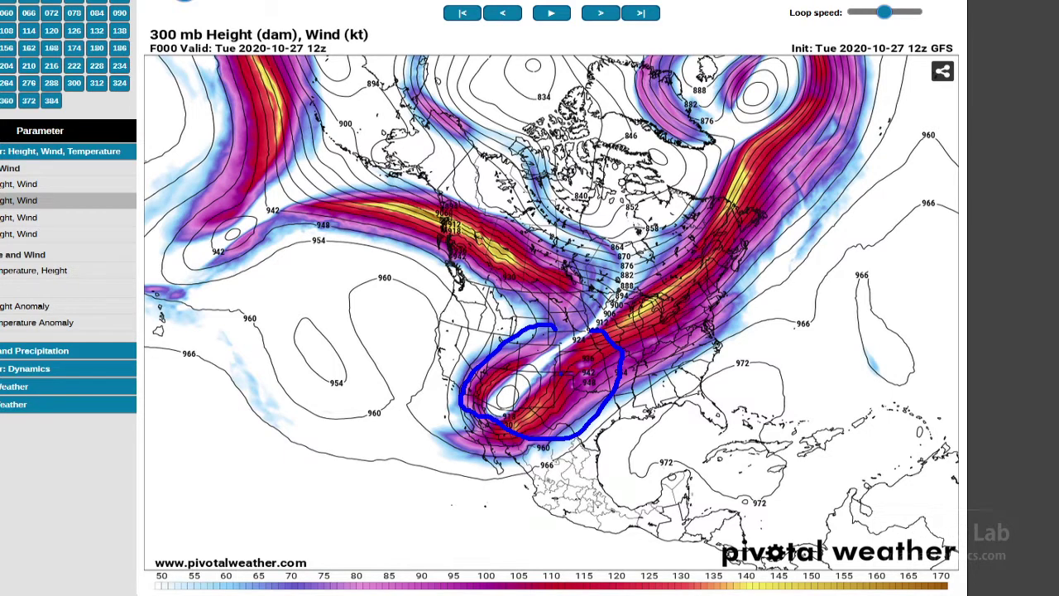
{"action": "key", "text": "e"}
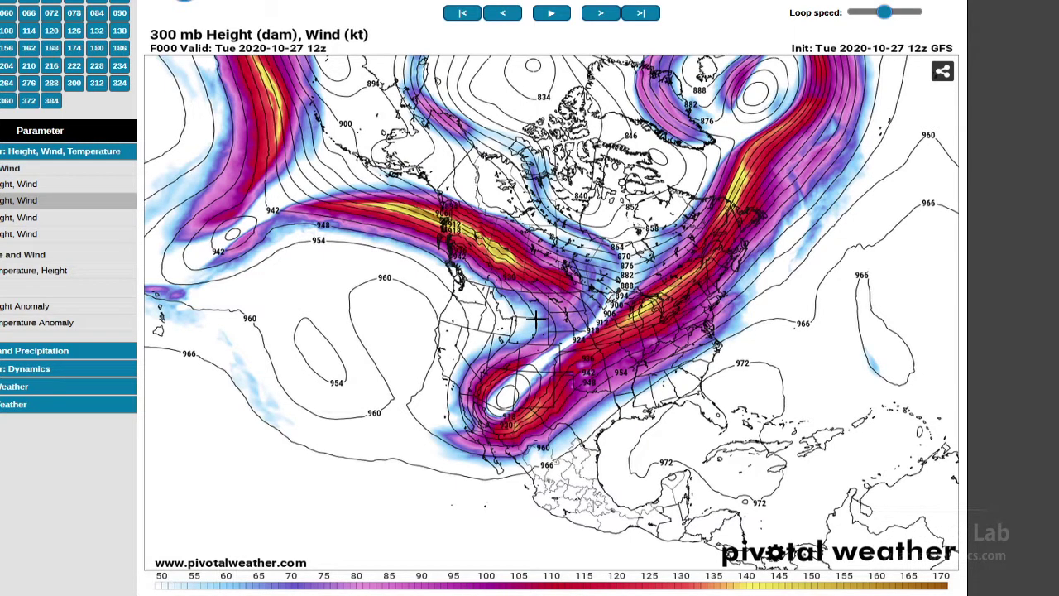
- Step the 300 mb forecast from F024 to F066, marking the Gulf system and East Coast jet streak in blue
{"action": "key", "text": "Right"}
{"action": "key", "text": "Right"}
{"action": "key", "text": "Right"}
{"action": "key", "text": "Right"}
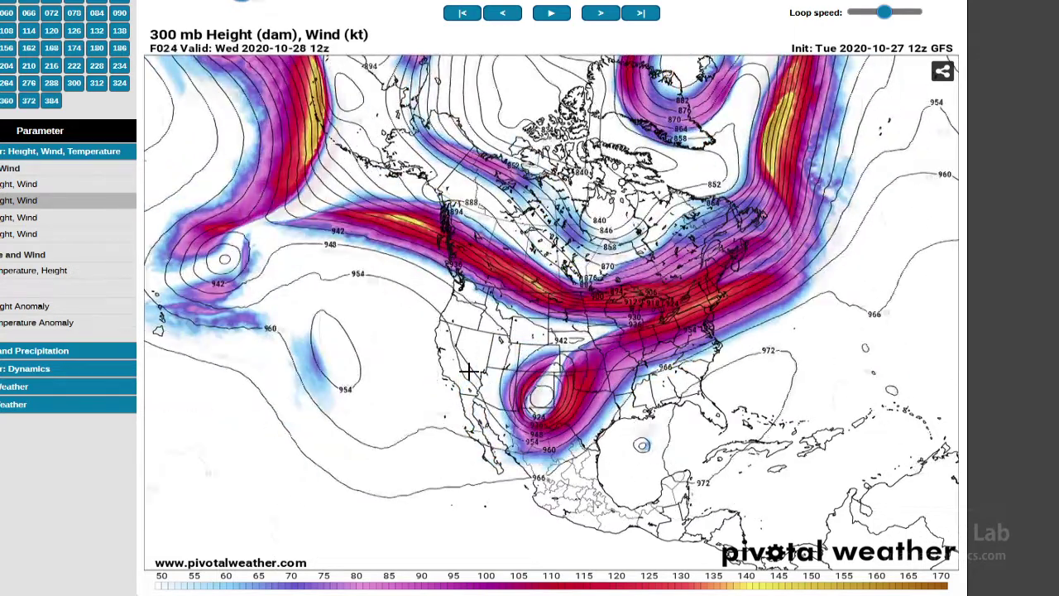
{"action": "key", "text": "Right"}
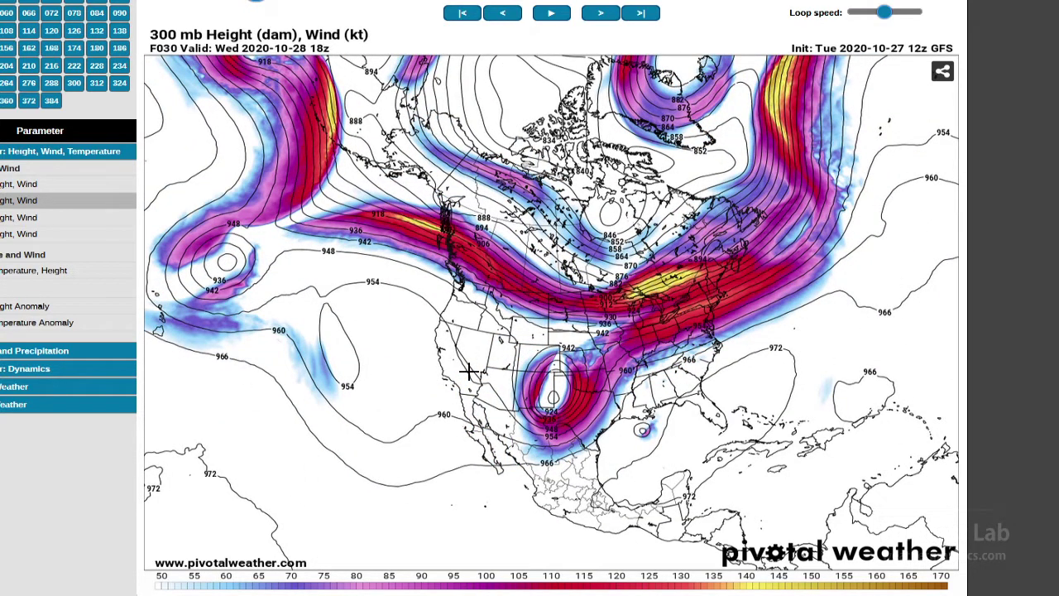
{"action": "mouse_move", "coordinate": [645, 380]}
{"action": "left_mouse_down"}
{"action": "mouse_move", "coordinate": [604, 359]}
{"action": "mouse_move", "coordinate": [571, 383]}
{"action": "mouse_move", "coordinate": [540, 432]}
{"action": "mouse_move", "coordinate": [585, 452]}
{"action": "mouse_move", "coordinate": [650, 382]}
{"action": "left_mouse_up"}
{"action": "key", "text": "Right"}
{"action": "key", "text": "Right"}
{"action": "key", "text": "Right"}
{"action": "key", "text": "Right"}
{"action": "key", "text": "Right"}
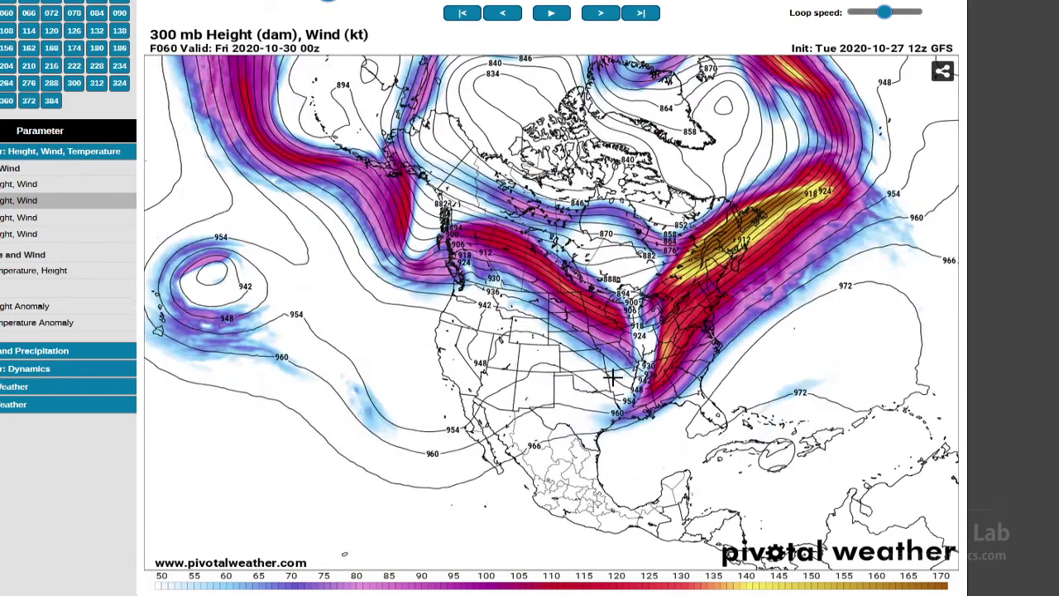
{"action": "key", "text": "Right"}
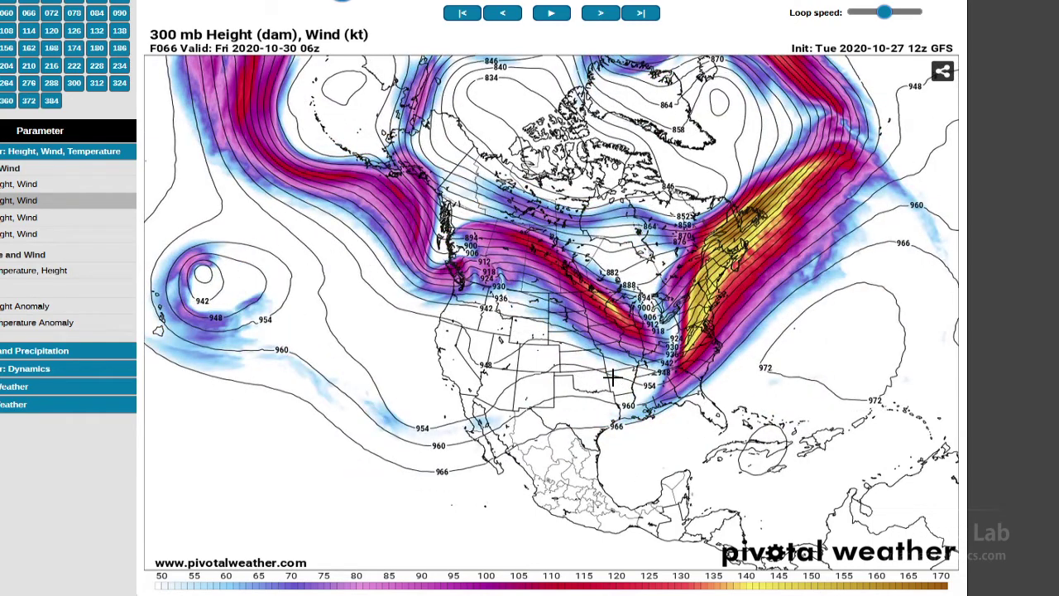
{"action": "mouse_move", "coordinate": [672, 355]}
{"action": "left_mouse_down"}
{"action": "mouse_move", "coordinate": [763, 257]}
{"action": "mouse_move", "coordinate": [694, 287]}
{"action": "mouse_move", "coordinate": [677, 340]}
{"action": "left_mouse_up"}
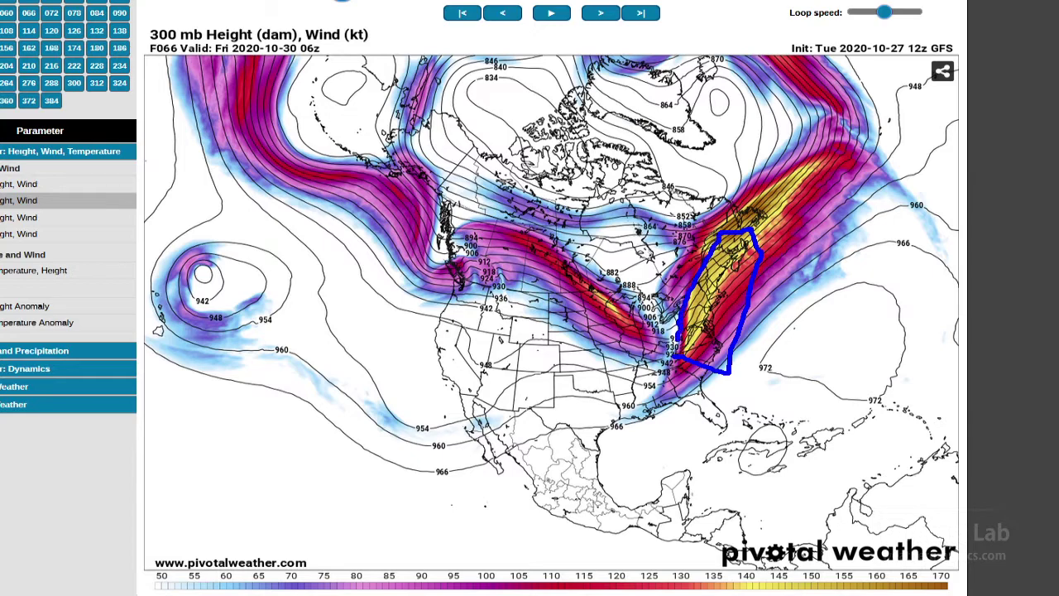
{"action": "key", "text": "Escape"}
- Advance through F078–F114 to F126, tracing toward the Pacific Northwest and outlining the eastern trough
{"action": "key", "text": "Right"}
{"action": "key", "text": "Right"}
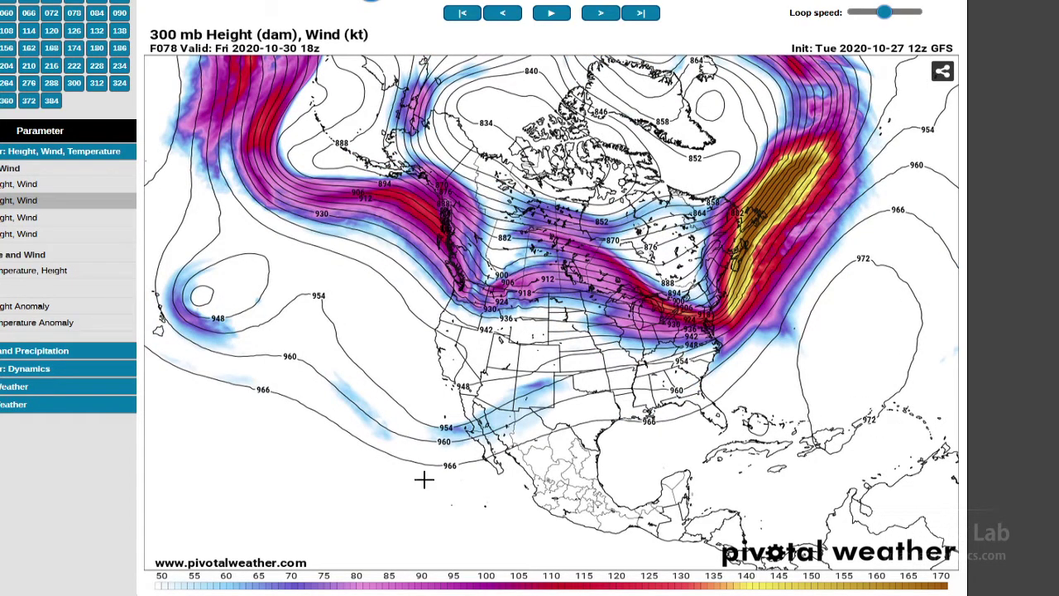
{"action": "left_click_drag", "start_coordinate": [499, 193], "coordinate": [466, 323]}
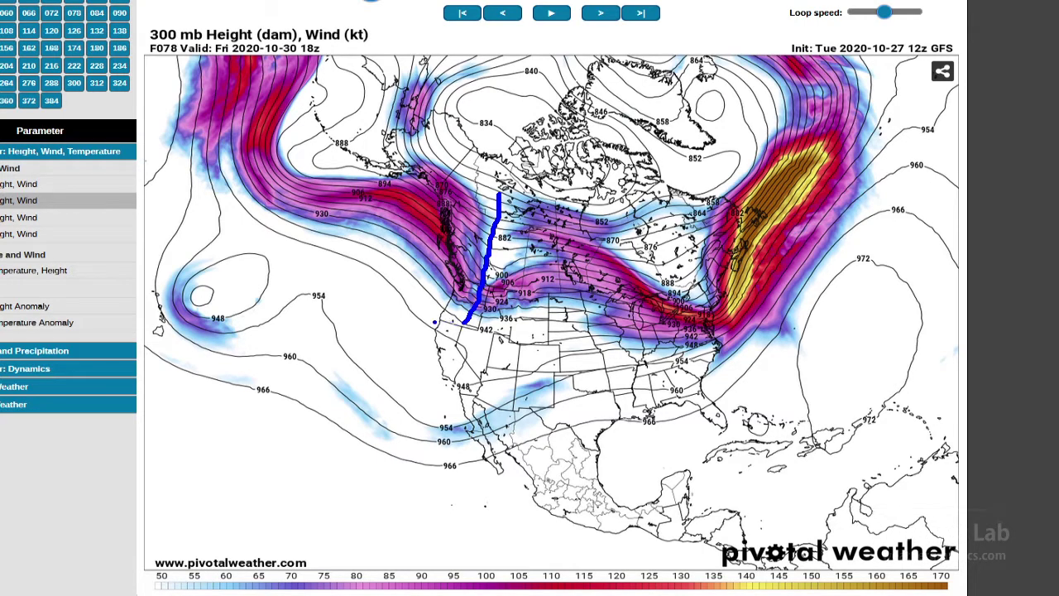
{"action": "key", "text": "Right"}
{"action": "key", "text": "Right"}
{"action": "key", "text": "Right"}
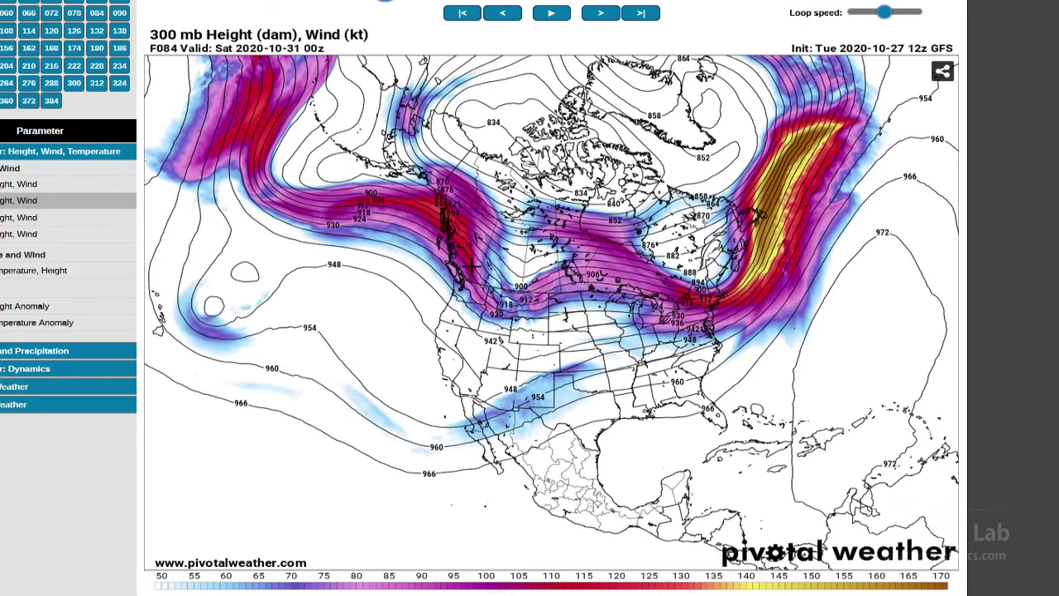
{"action": "key", "text": "Right"}
{"action": "key", "text": "Right"}
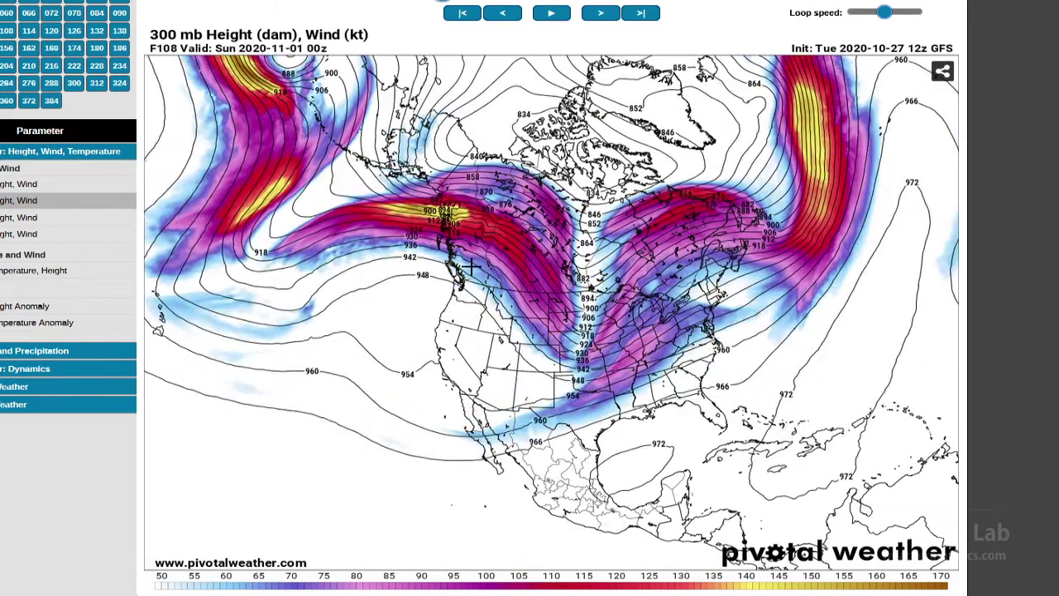
{"action": "key", "text": "Right"}
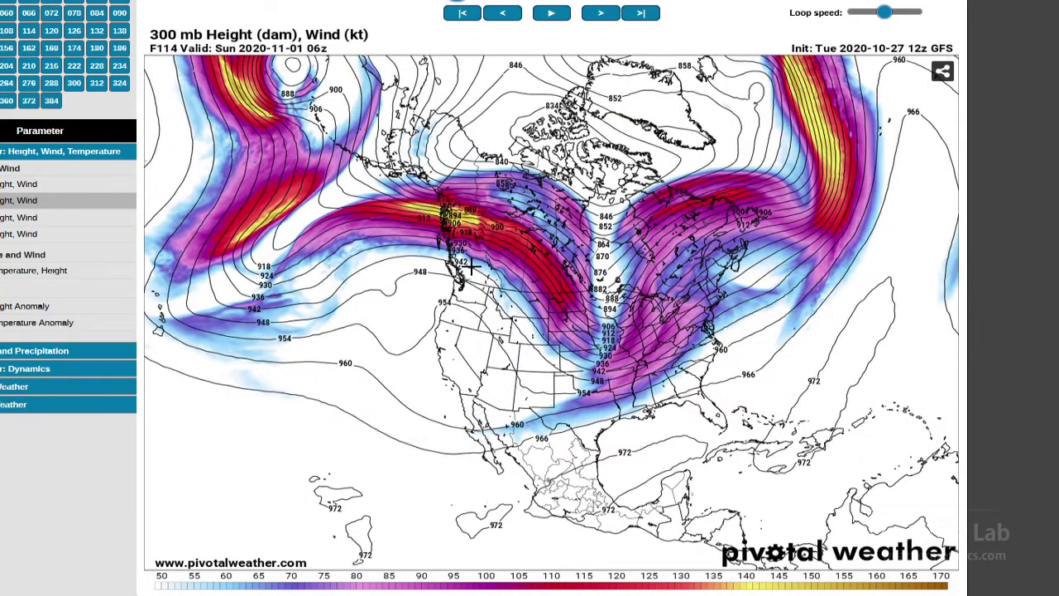
{"action": "key", "text": "Right"}
{"action": "key", "text": "Right"}
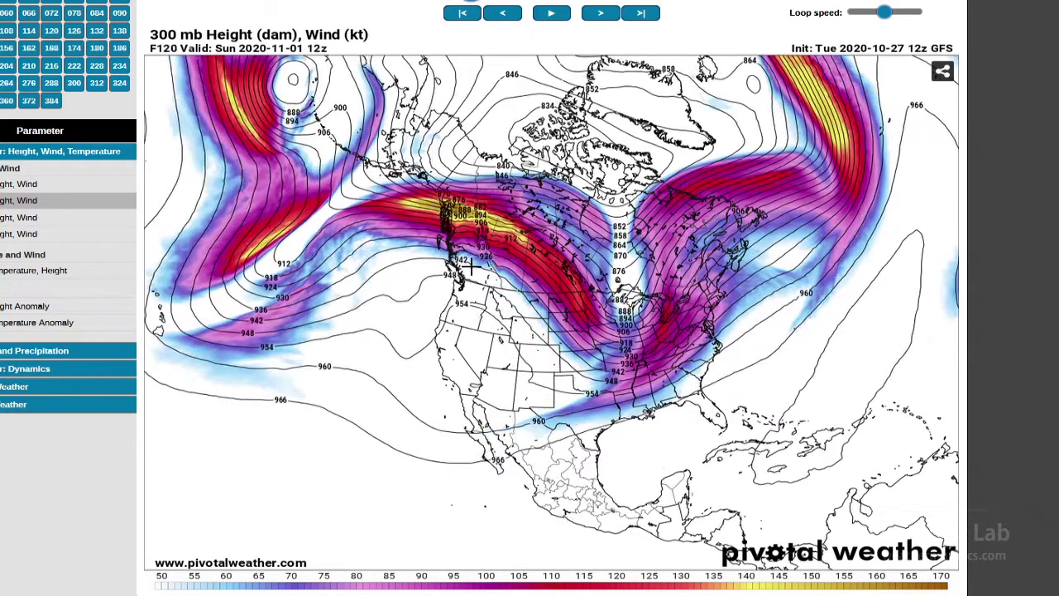
{"action": "mouse_move", "coordinate": [728, 257]}
{"action": "left_mouse_down"}
{"action": "mouse_move", "coordinate": [731, 248]}
{"action": "mouse_move", "coordinate": [654, 331]}
{"action": "mouse_move", "coordinate": [684, 374]}
{"action": "mouse_move", "coordinate": [749, 244]}
{"action": "left_mouse_up"}
- Extend the blue outline around the eastern US, then erase all the blue strokes
{"action": "left_click", "coordinate": [776, 289]}
{"action": "left_click_drag", "start_coordinate": [814, 310], "coordinate": [827, 325]}
{"action": "key", "text": "Escape"}
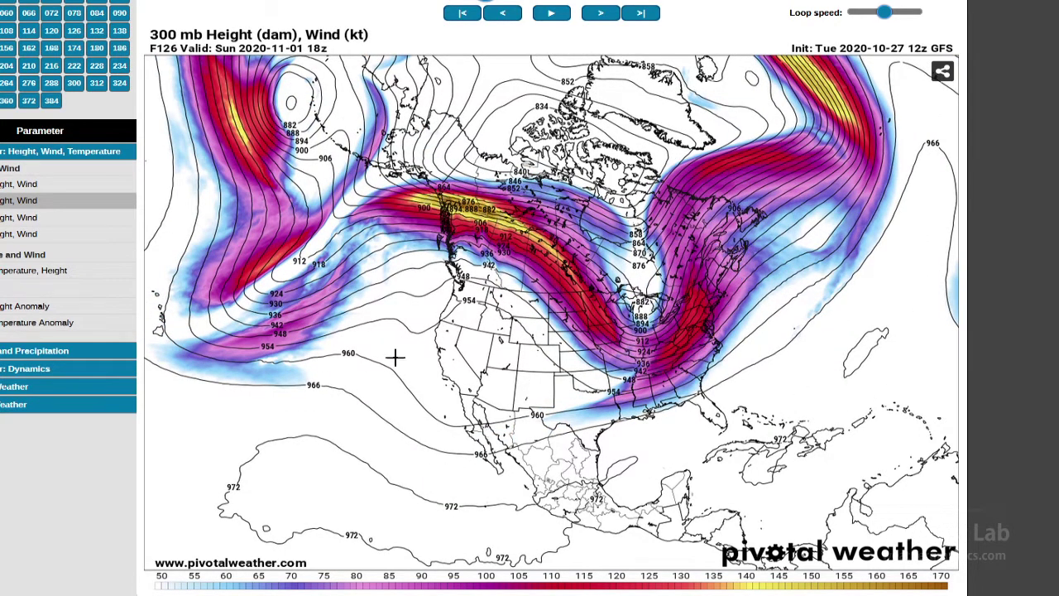
- Sketch the Hudson Bay trough, the red and blue jet lines and the green eastern-US hook, then clear them
{"action": "mouse_move", "coordinate": [627, 225]}
{"action": "left_mouse_down"}
{"action": "mouse_move", "coordinate": [636, 347]}
{"action": "mouse_move", "coordinate": [612, 397]}
{"action": "left_mouse_up"}
{"action": "mouse_move", "coordinate": [806, 264]}
{"action": "left_mouse_down"}
{"action": "mouse_move", "coordinate": [743, 203]}
{"action": "mouse_move", "coordinate": [668, 169]}
{"action": "left_mouse_up"}
{"action": "mouse_move", "coordinate": [420, 207]}
{"action": "left_mouse_down"}
{"action": "mouse_move", "coordinate": [530, 240]}
{"action": "mouse_move", "coordinate": [644, 346]}
{"action": "mouse_move", "coordinate": [693, 306]}
{"action": "left_mouse_up"}
{"action": "mouse_move", "coordinate": [702, 246]}
{"action": "left_mouse_down"}
{"action": "mouse_move", "coordinate": [710, 281]}
{"action": "mouse_move", "coordinate": [721, 282]}
{"action": "mouse_move", "coordinate": [622, 416]}
{"action": "left_mouse_up"}
{"action": "mouse_move", "coordinate": [727, 267]}
{"action": "left_mouse_down"}
{"action": "mouse_move", "coordinate": [721, 282]}
{"action": "mouse_move", "coordinate": [762, 273]}
{"action": "left_mouse_up"}
{"action": "mouse_move", "coordinate": [705, 248]}
{"action": "left_mouse_down"}
{"action": "mouse_move", "coordinate": [698, 330]}
{"action": "mouse_move", "coordinate": [732, 245]}
{"action": "left_mouse_up"}
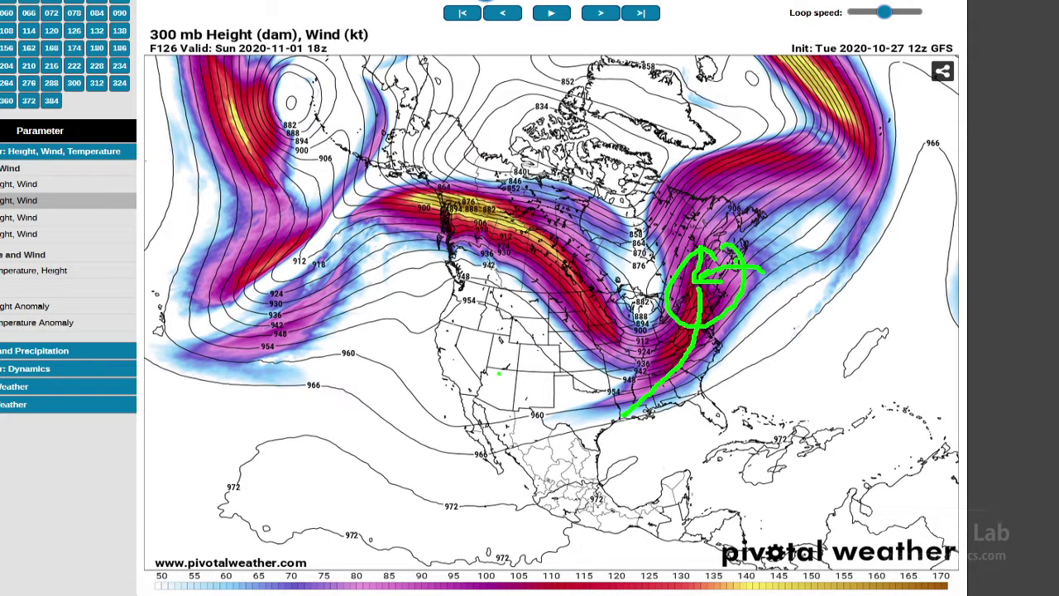
{"action": "key", "text": "e"}
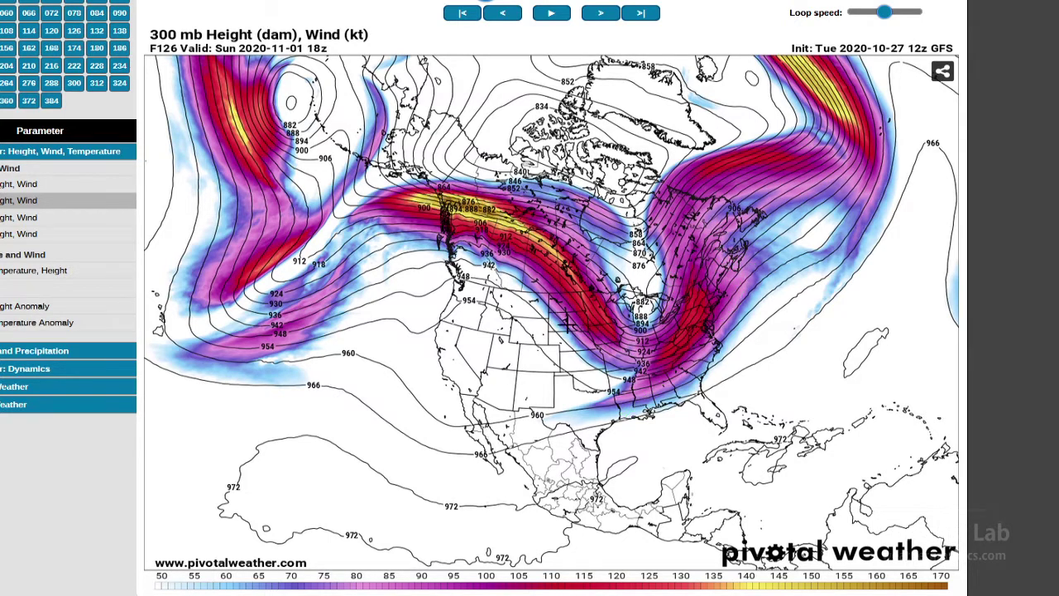
- Draw a green line tracing the southern jet along the Gulf Coast and an arc along the western jet
{"action": "mouse_move", "coordinate": [534, 352]}
{"action": "left_mouse_down"}
{"action": "mouse_move", "coordinate": [560, 350]}
{"action": "mouse_move", "coordinate": [468, 192]}
{"action": "mouse_move", "coordinate": [513, 329]}
{"action": "left_mouse_up"}
{"action": "key", "text": "e"}
{"action": "left_click_drag", "start_coordinate": [455, 453], "coordinate": [688, 389]}
{"action": "mouse_move", "coordinate": [356, 242]}
{"action": "left_mouse_down"}
{"action": "mouse_move", "coordinate": [414, 218]}
{"action": "mouse_move", "coordinate": [604, 256]}
{"action": "left_mouse_up"}
- Clear the green strokes and step the 300 mb forecast from F156 to F240
{"action": "key", "text": "e"}
{"action": "key", "text": "Right"}
{"action": "key", "text": "Right"}
{"action": "key", "text": "Right"}
{"action": "key", "text": "Right"}
{"action": "key", "text": "Right"}
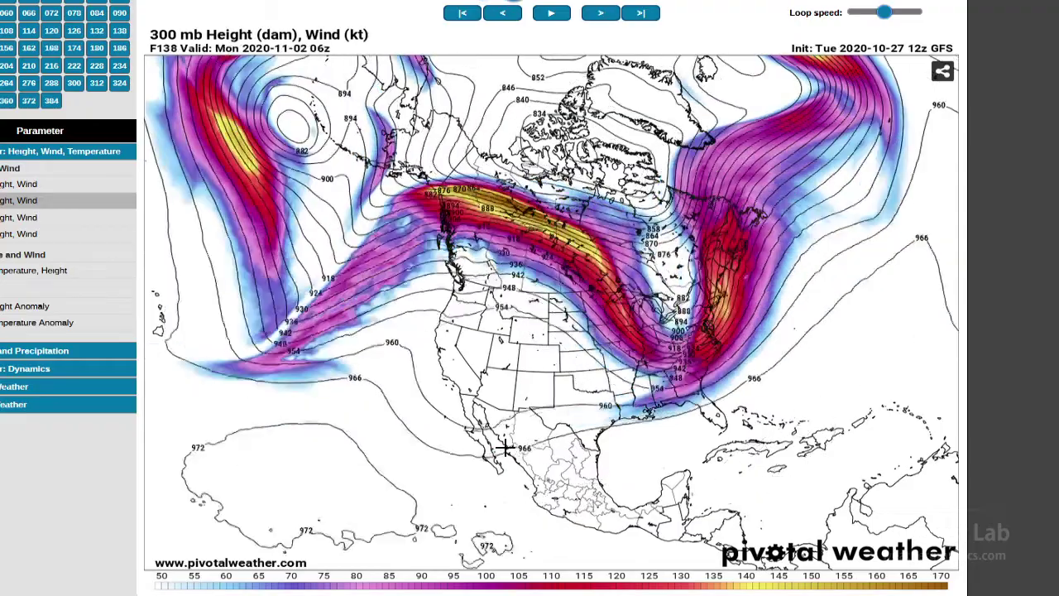
{"action": "key", "text": "Right"}
{"action": "key", "text": "Right"}
{"action": "key", "text": "Right"}
{"action": "key", "text": "Right"}
{"action": "key", "text": "Right"}
{"action": "key", "text": "Right"}
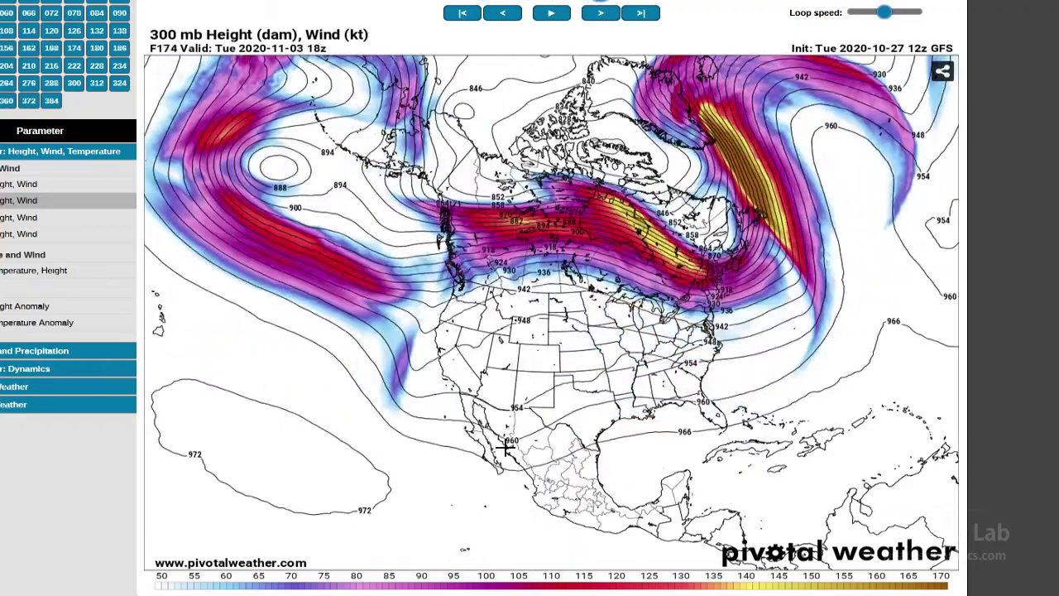
{"action": "key", "text": "Right"}
{"action": "key", "text": "Right"}
{"action": "key", "text": "Right"}
{"action": "key", "text": "Right"}
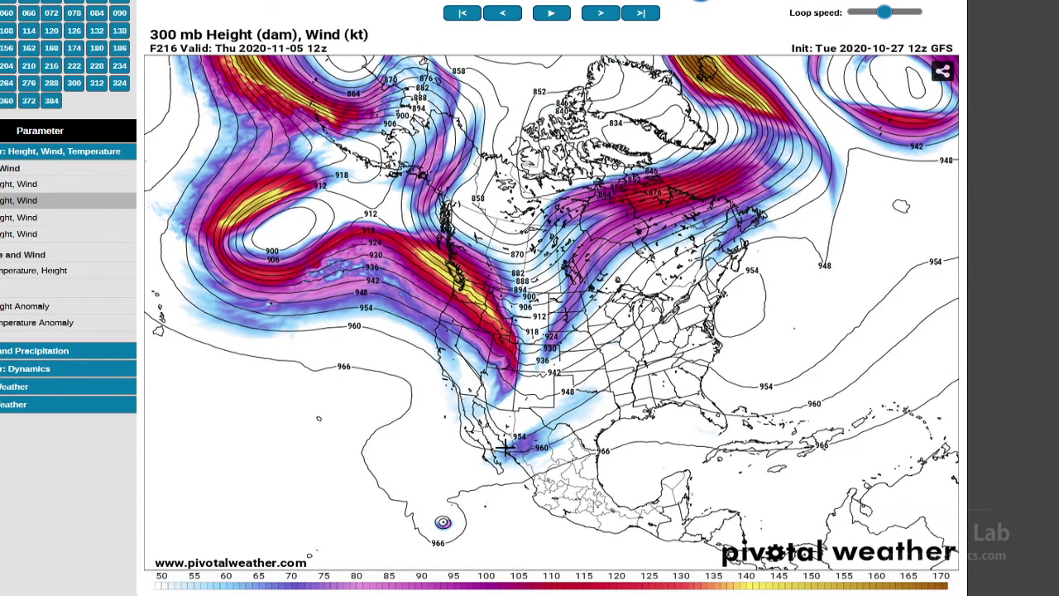
{"action": "key", "text": "Right"}
{"action": "key", "text": "Right"}
{"action": "key", "text": "Right"}
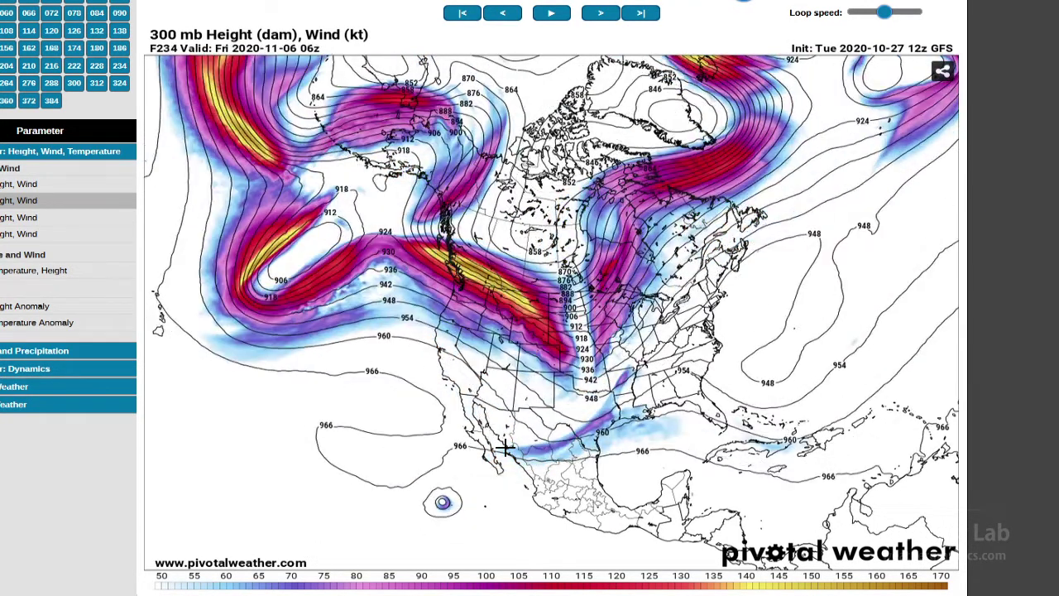
{"action": "key", "text": "Right"}
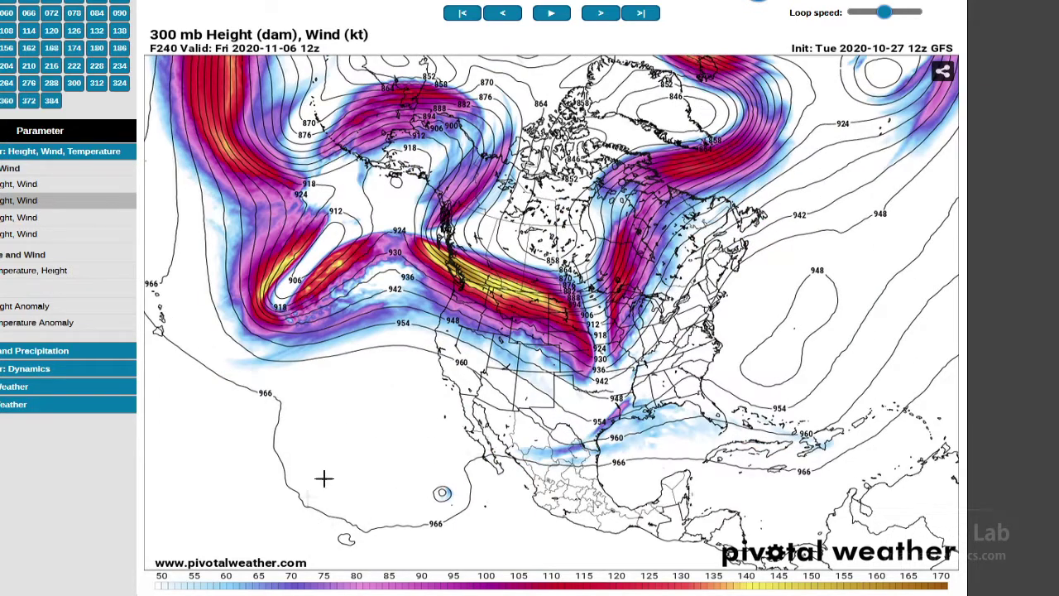
- Mark the western jet in green, the Alaska ridge in red and western Canada in blue, then clear and advance
{"action": "mouse_move", "coordinate": [294, 203]}
{"action": "left_mouse_down"}
{"action": "mouse_move", "coordinate": [281, 355]}
{"action": "mouse_move", "coordinate": [487, 130]}
{"action": "mouse_move", "coordinate": [260, 208]}
{"action": "left_mouse_up"}
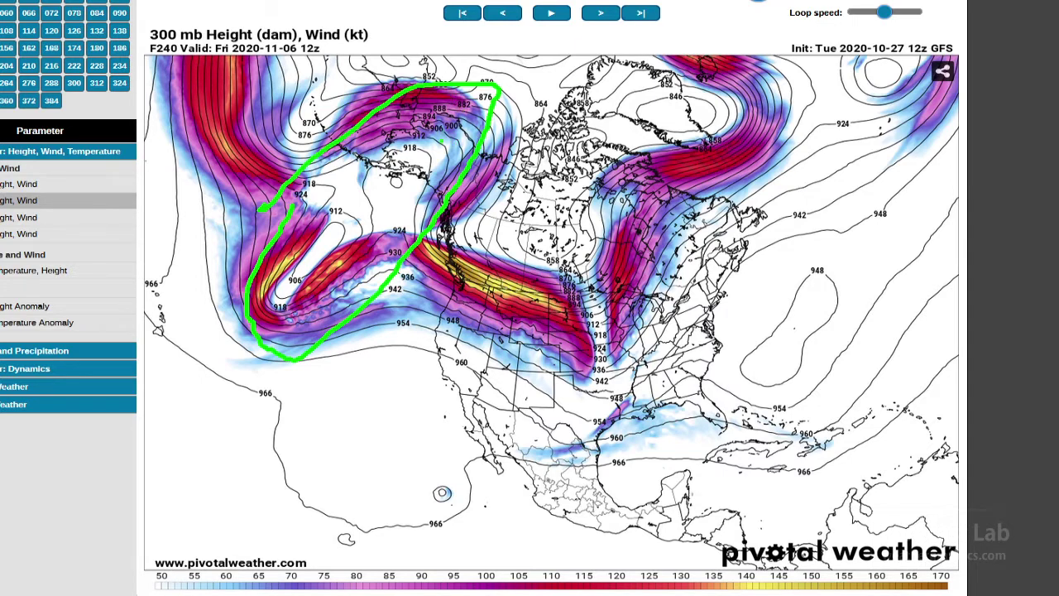
{"action": "mouse_move", "coordinate": [471, 58]}
{"action": "left_mouse_down"}
{"action": "mouse_move", "coordinate": [567, 107]}
{"action": "mouse_move", "coordinate": [456, 65]}
{"action": "left_mouse_up"}
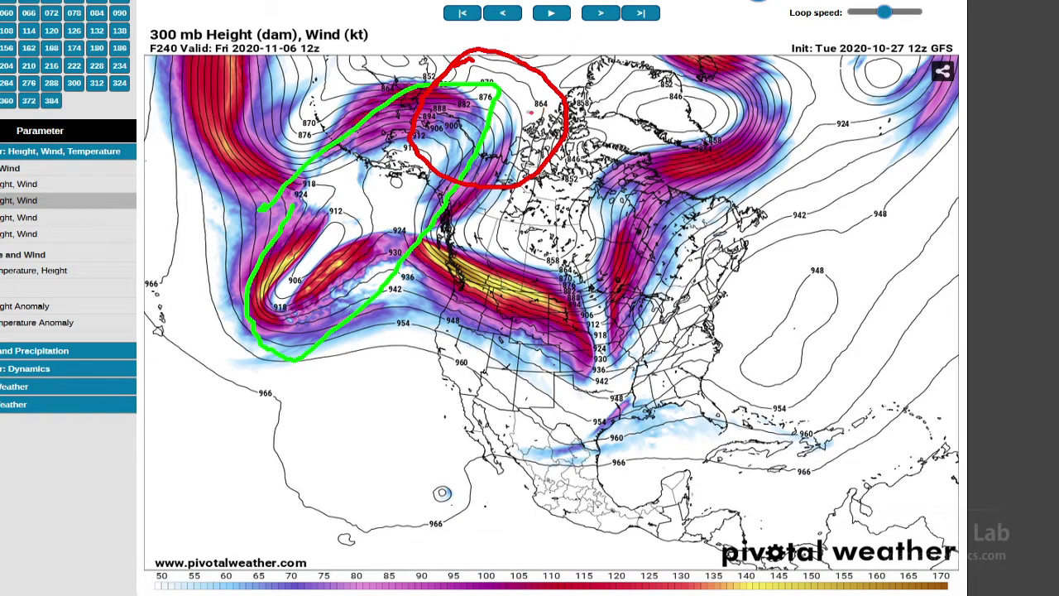
{"action": "mouse_move", "coordinate": [530, 93]}
{"action": "left_mouse_down"}
{"action": "mouse_move", "coordinate": [518, 236]}
{"action": "mouse_move", "coordinate": [521, 227]}
{"action": "left_mouse_up"}
{"action": "left_click_drag", "start_coordinate": [520, 142], "coordinate": [500, 303]}
{"action": "left_click_drag", "start_coordinate": [563, 197], "coordinate": [568, 304]}
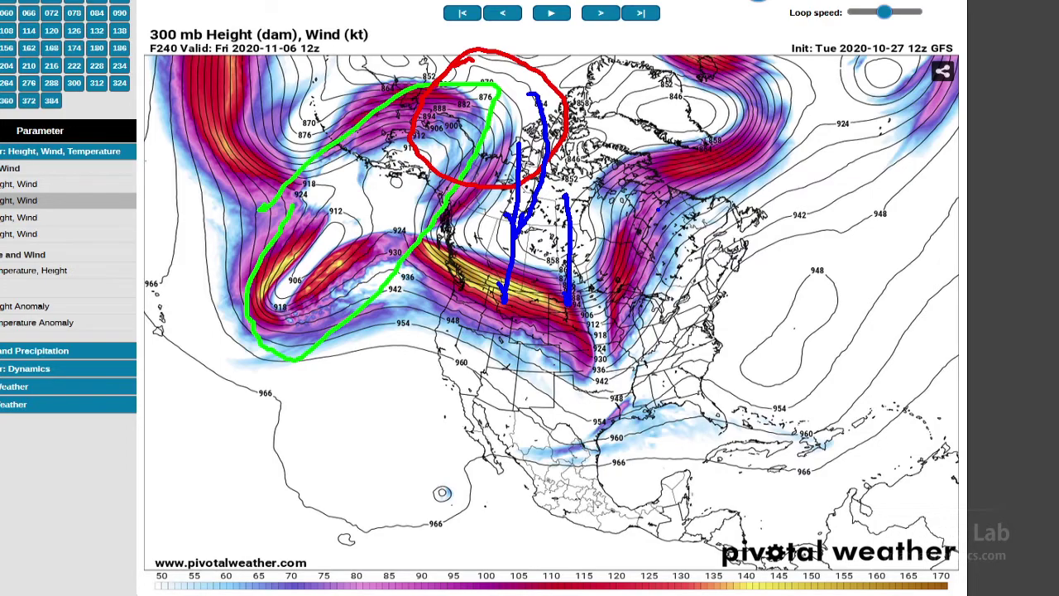
{"action": "key", "text": "Escape"}
{"action": "key", "text": "Right"}
{"action": "key", "text": "Right"}
{"action": "key", "text": "Right"}
{"action": "key", "text": "Right"}
{"action": "key", "text": "Right"}
{"action": "key", "text": "Right"}
{"action": "key", "text": "Right"}
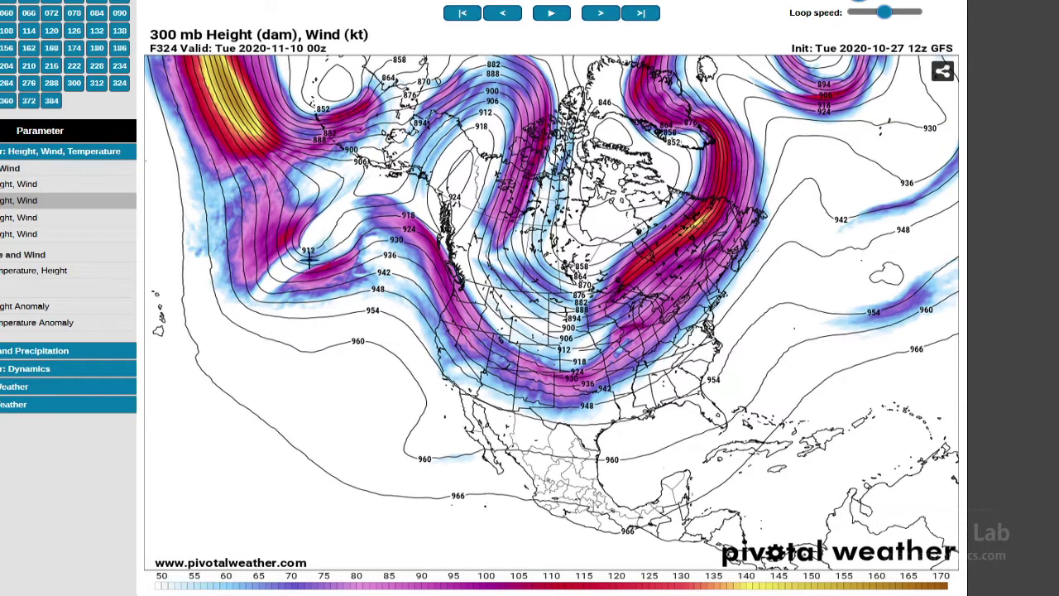
- Show the 2m AGL Temperature Anomaly map, then circle and clear the Arctic warm anomaly
{"action": "left_click", "coordinate": [38, 323]}
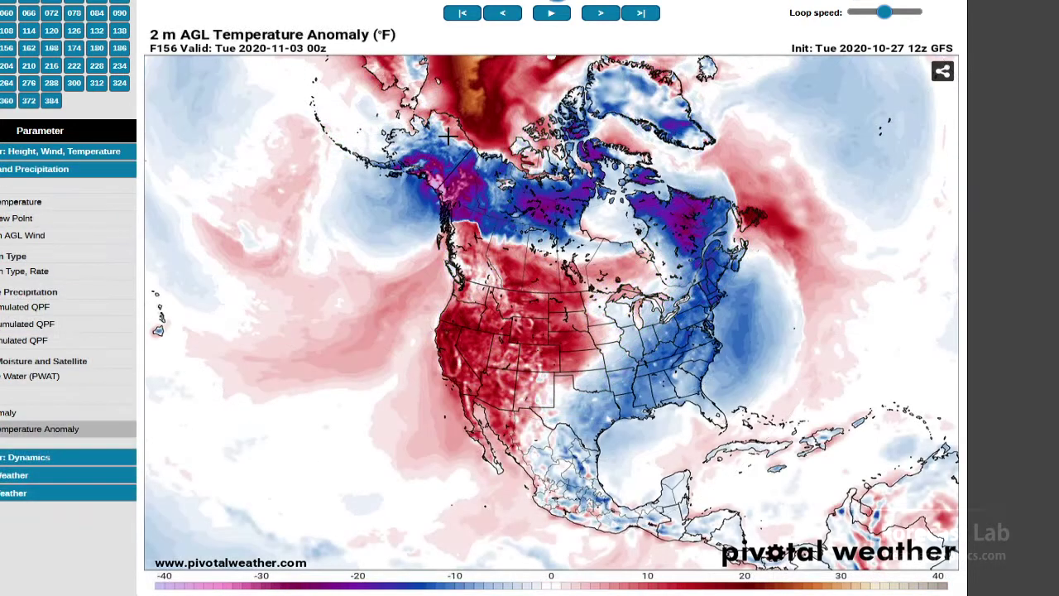
{"action": "mouse_move", "coordinate": [461, 142]}
{"action": "left_mouse_down"}
{"action": "mouse_move", "coordinate": [500, 157]}
{"action": "mouse_move", "coordinate": [530, 46]}
{"action": "mouse_move", "coordinate": [422, 107]}
{"action": "mouse_move", "coordinate": [481, 131]}
{"action": "left_mouse_up"}
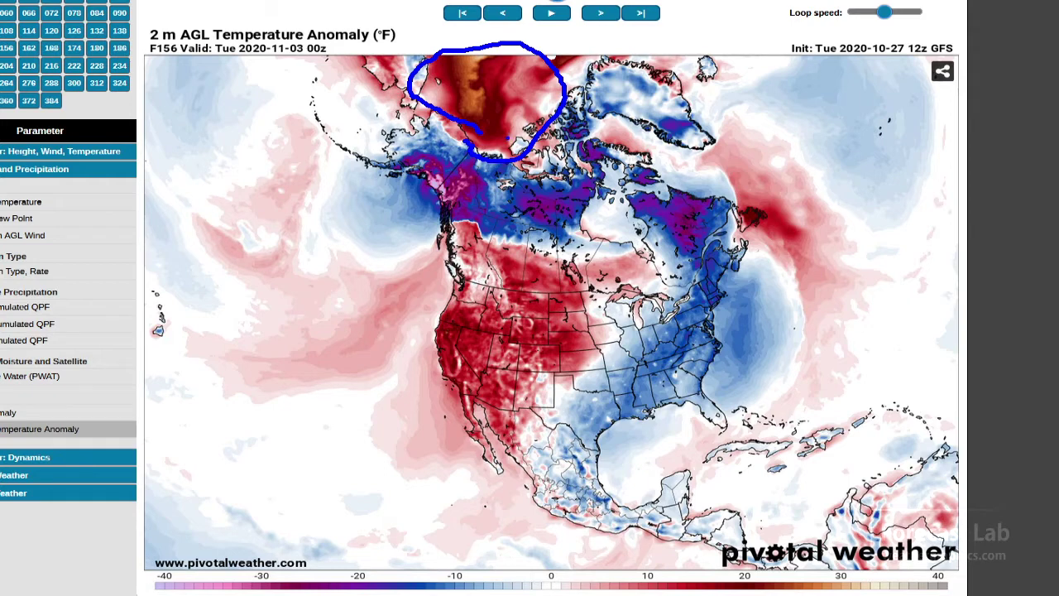
{"action": "key", "text": "Escape"}
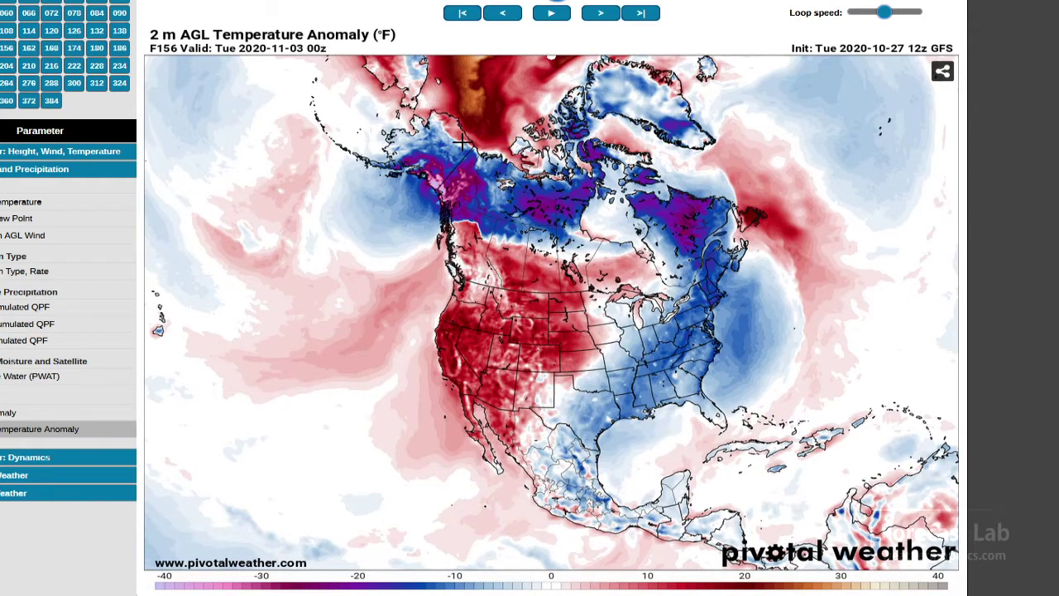